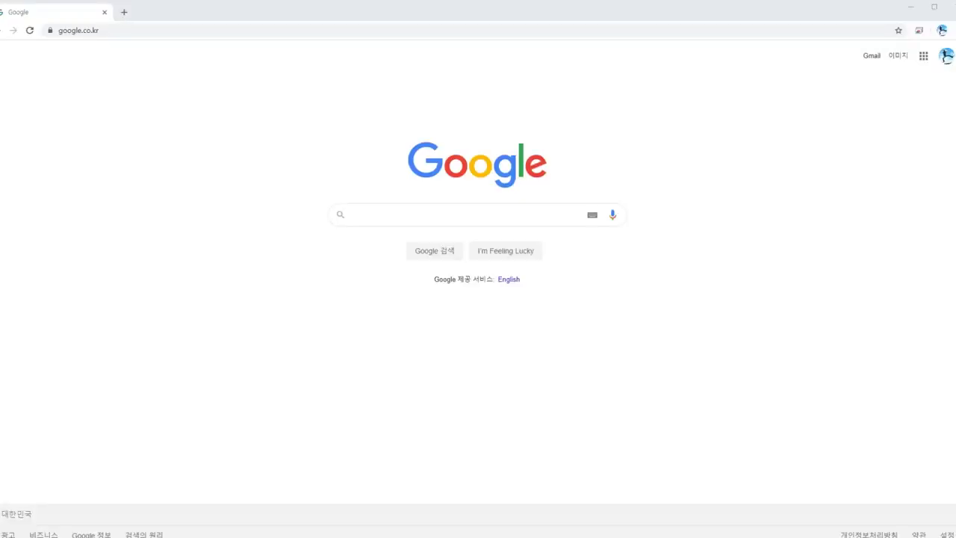
Search Google for "스케치업" and open the official SketchUp website from the results
{"action": "left_click", "coordinate": [411, 214]}
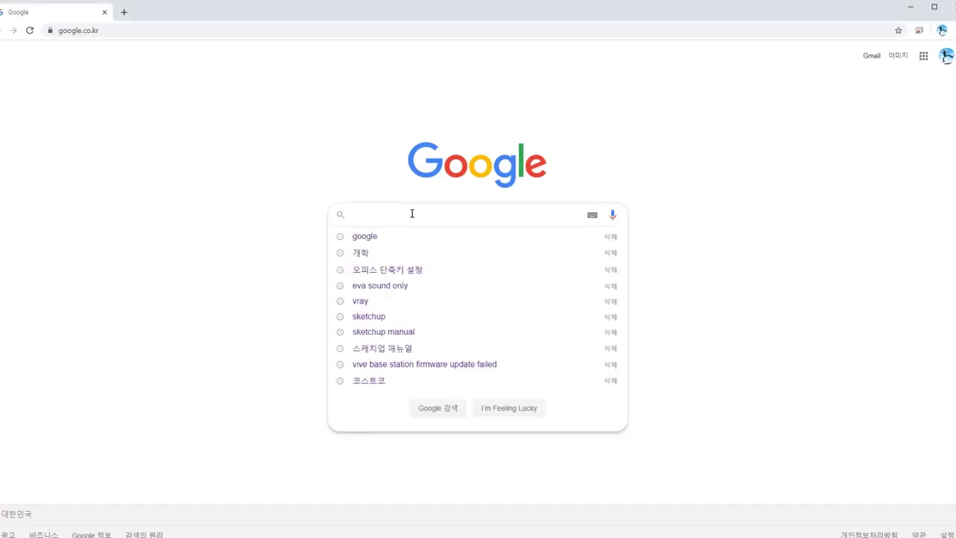
{"action": "type", "text": "스"}
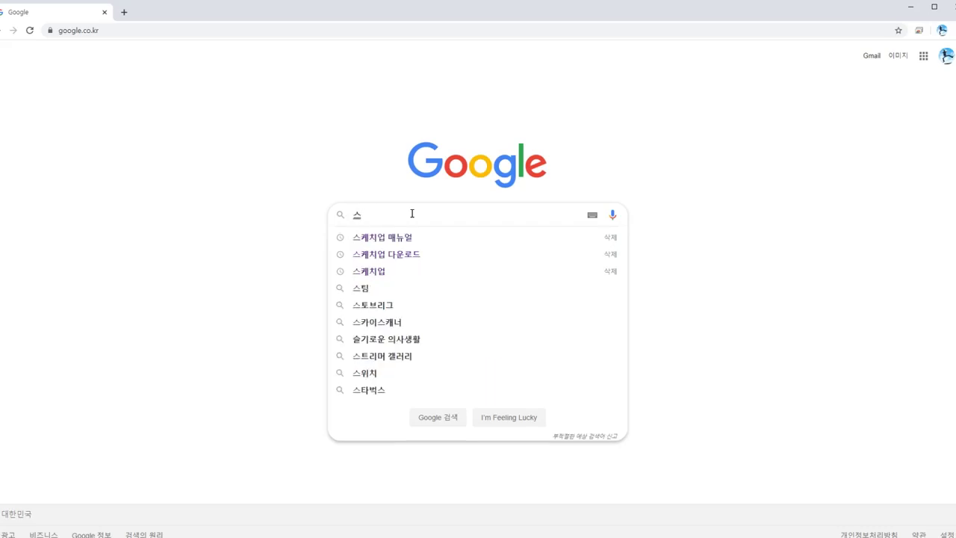
{"action": "type", "text": "케치업"}
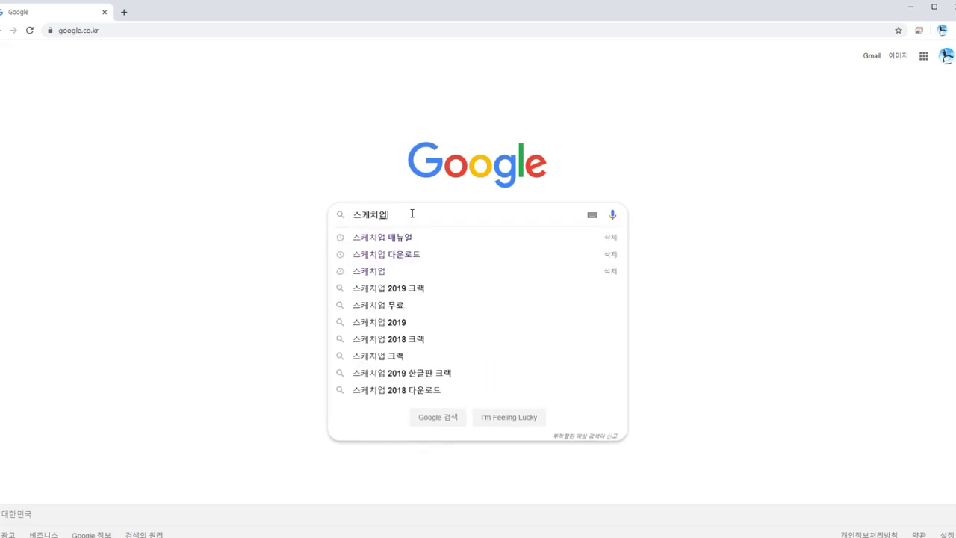
{"action": "key", "text": "Down"}
{"action": "key", "text": "Up"}
{"action": "key", "text": "Return"}
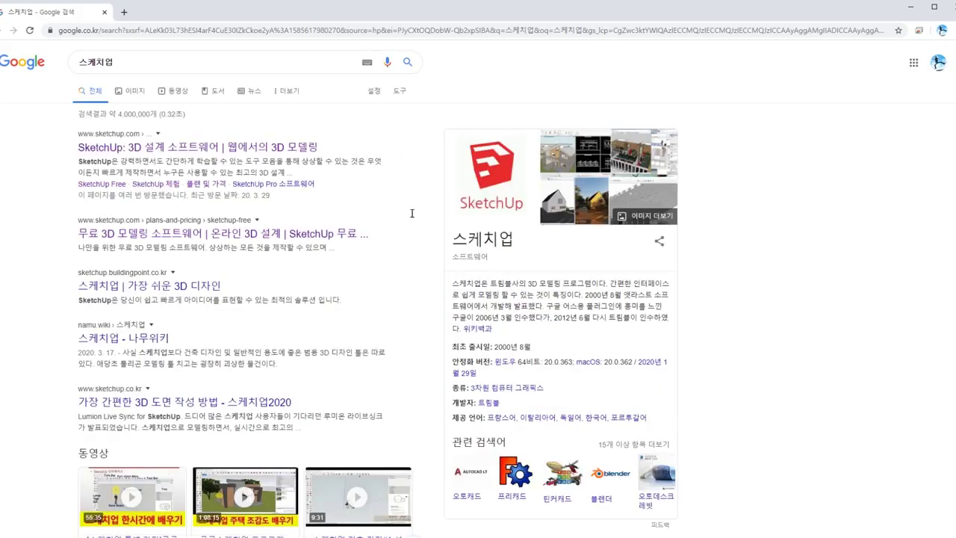
{"action": "left_click", "coordinate": [283, 152]}
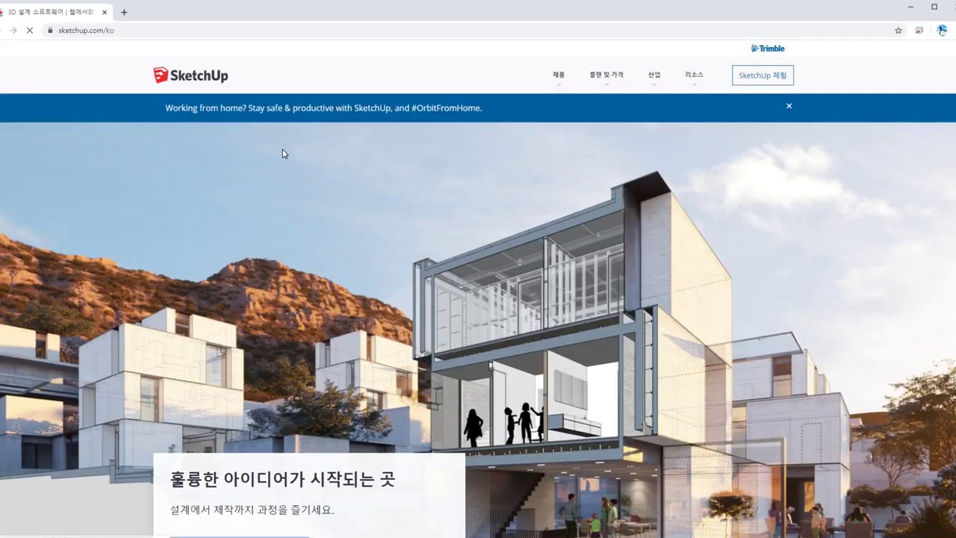
Open the SketchUp Free product page for personal use and look through its features down to the footer
{"action": "left_click", "coordinate": [560, 81]}
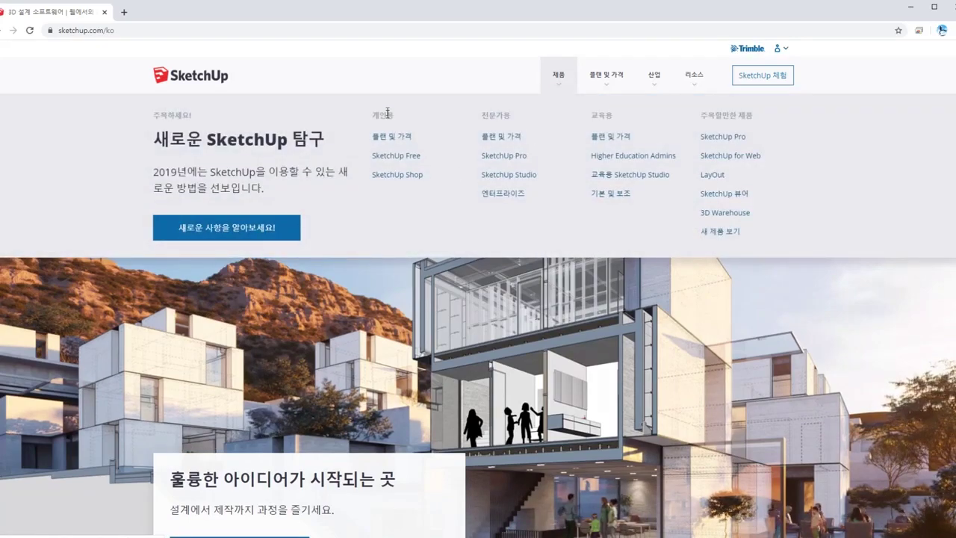
{"action": "left_click", "coordinate": [386, 157]}
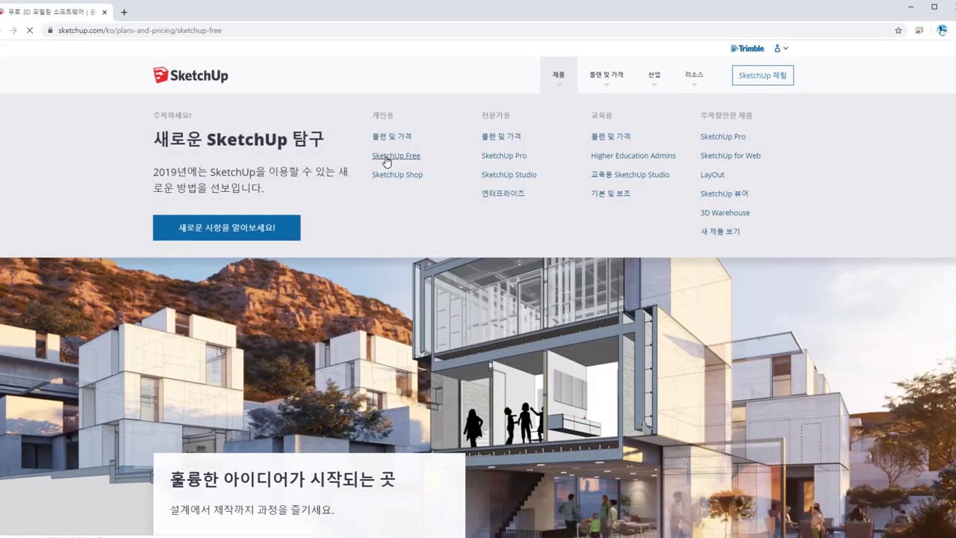
{"action": "scroll", "coordinate": [363, 205], "scroll_direction": "down", "scroll_amount": 3}
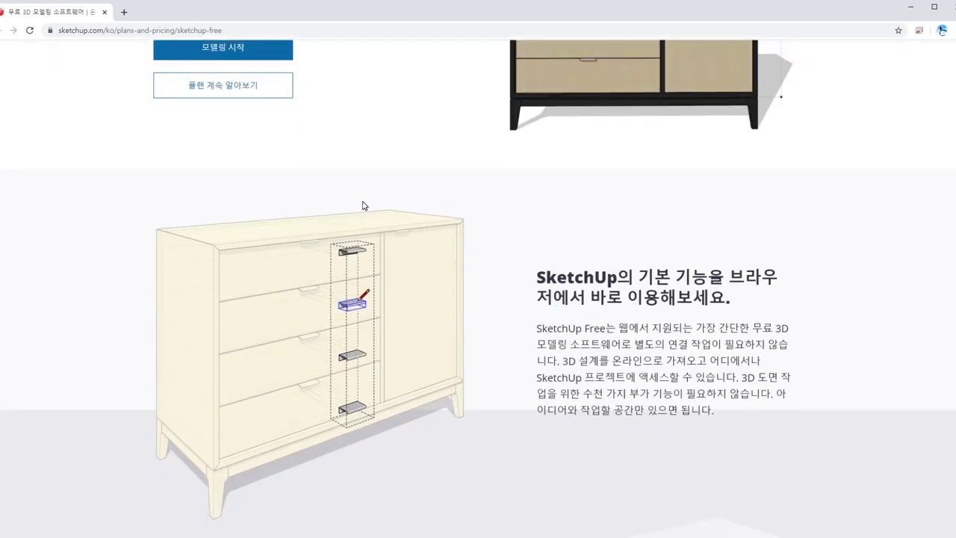
{"action": "scroll", "coordinate": [363, 204], "scroll_direction": "up", "scroll_amount": 2}
{"action": "scroll", "coordinate": [362, 204], "scroll_direction": "up", "scroll_amount": 1}
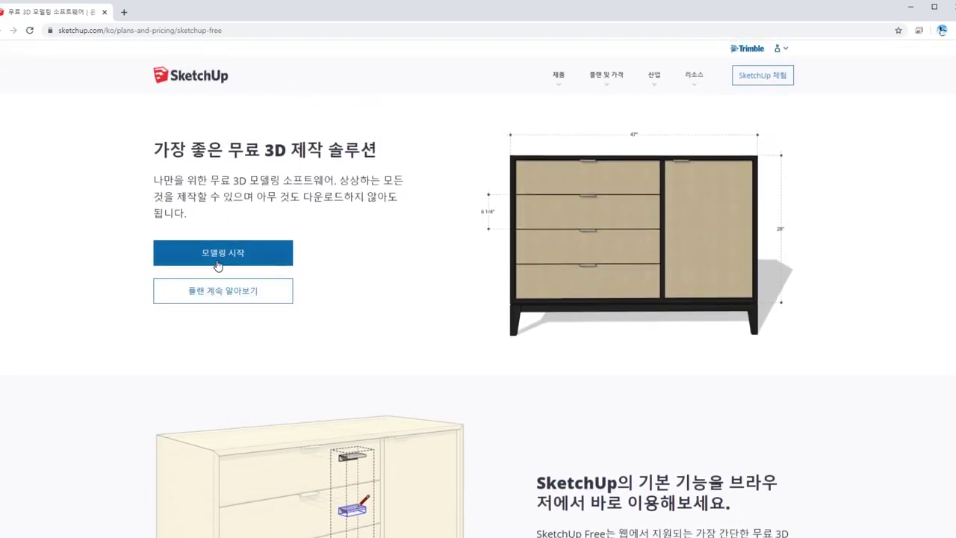
{"action": "scroll", "coordinate": [363, 267], "scroll_direction": "down", "scroll_amount": 12}
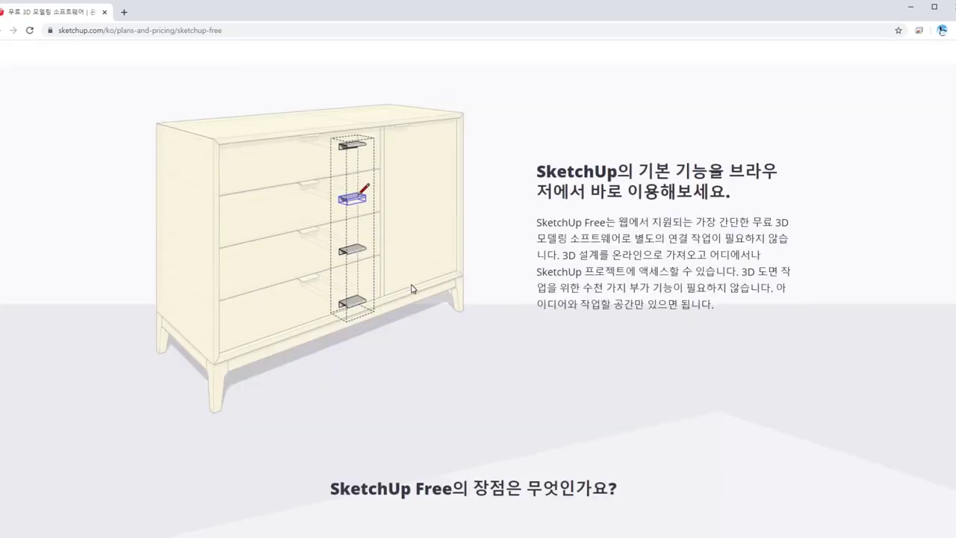
{"action": "scroll", "coordinate": [410, 289], "scroll_direction": "down", "scroll_amount": 9}
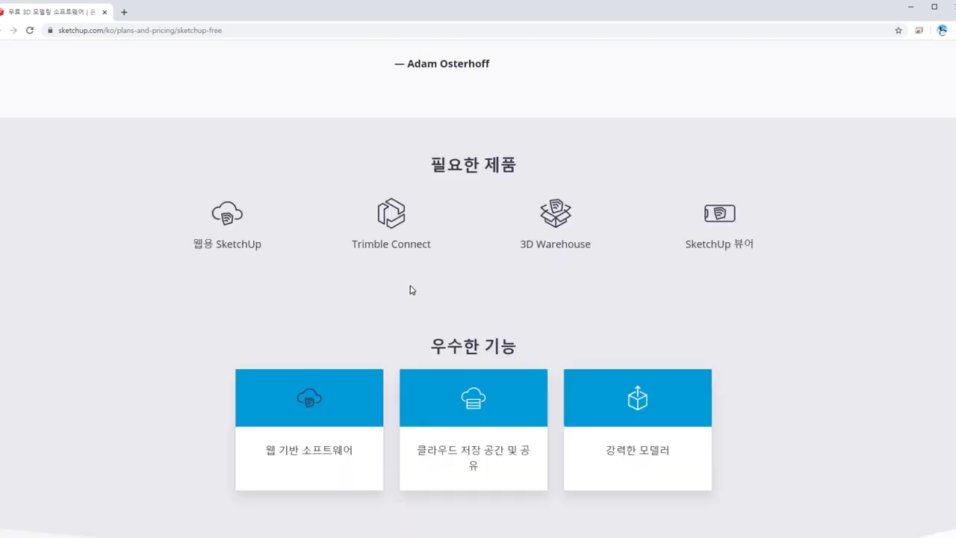
{"action": "scroll", "coordinate": [410, 289], "scroll_direction": "down", "scroll_amount": 2}
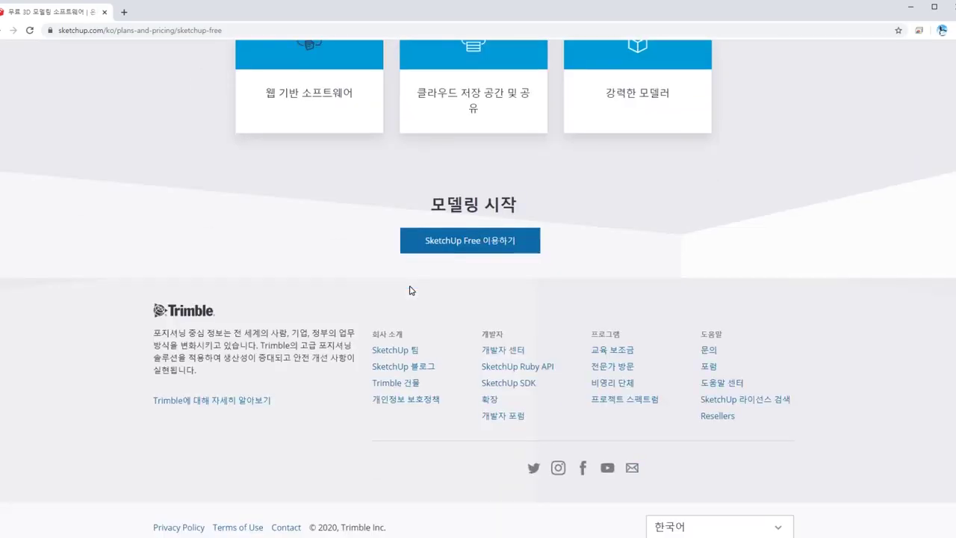
Open the plans and pricing page and examine the prices and feature comparison of the personal (개인용) plans
{"action": "left_click", "coordinate": [459, 248]}
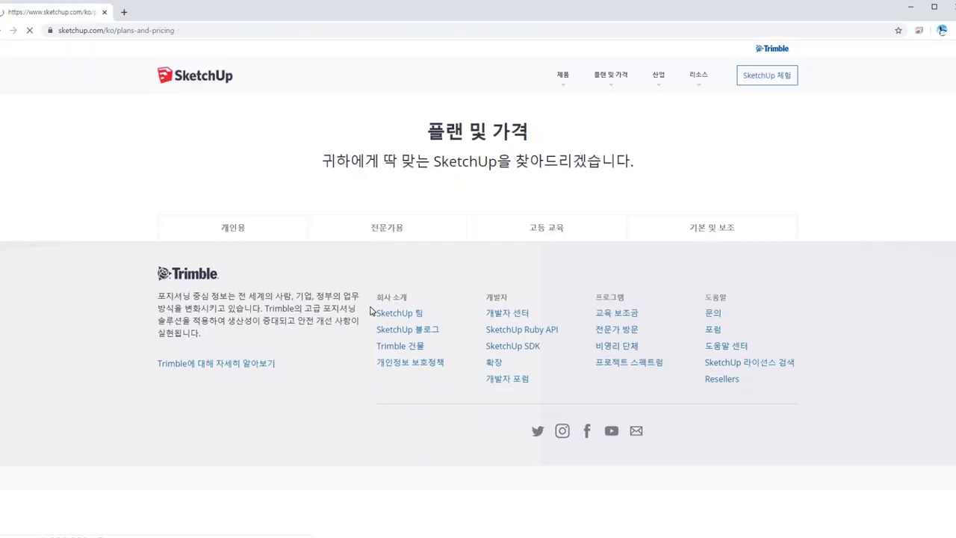
{"action": "scroll", "coordinate": [371, 310], "scroll_direction": "down", "scroll_amount": 1}
{"action": "scroll", "coordinate": [249, 324], "scroll_direction": "down", "scroll_amount": 3}
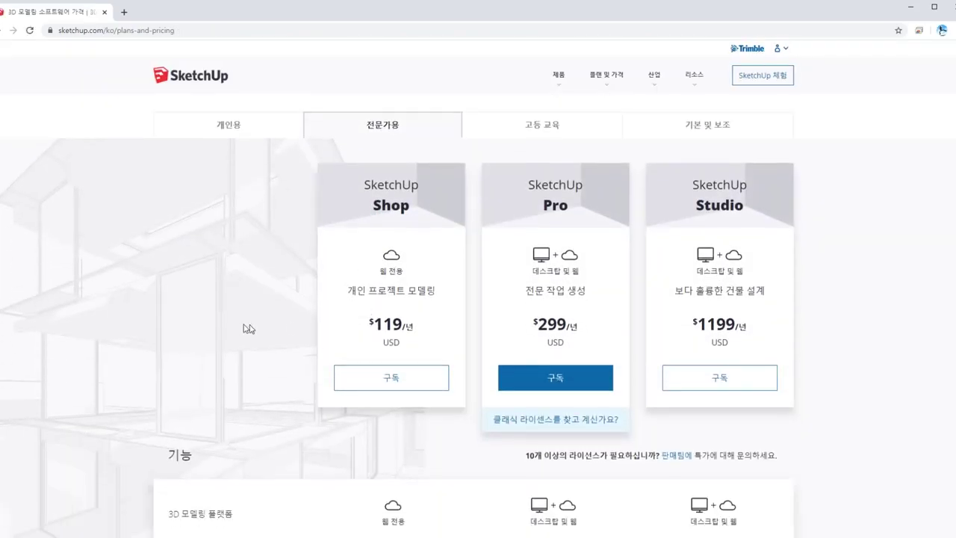
{"action": "scroll", "coordinate": [251, 306], "scroll_direction": "up", "scroll_amount": 3}
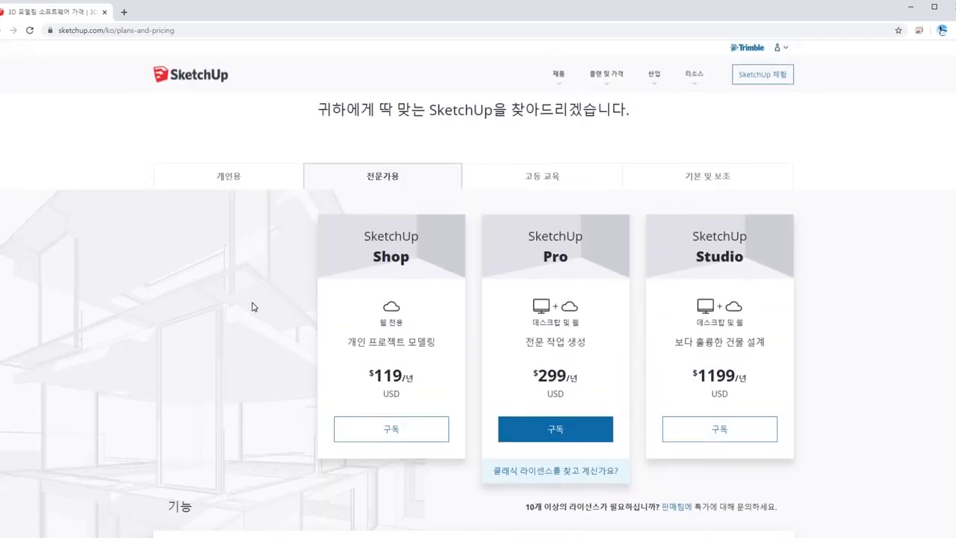
{"action": "left_click", "coordinate": [235, 177]}
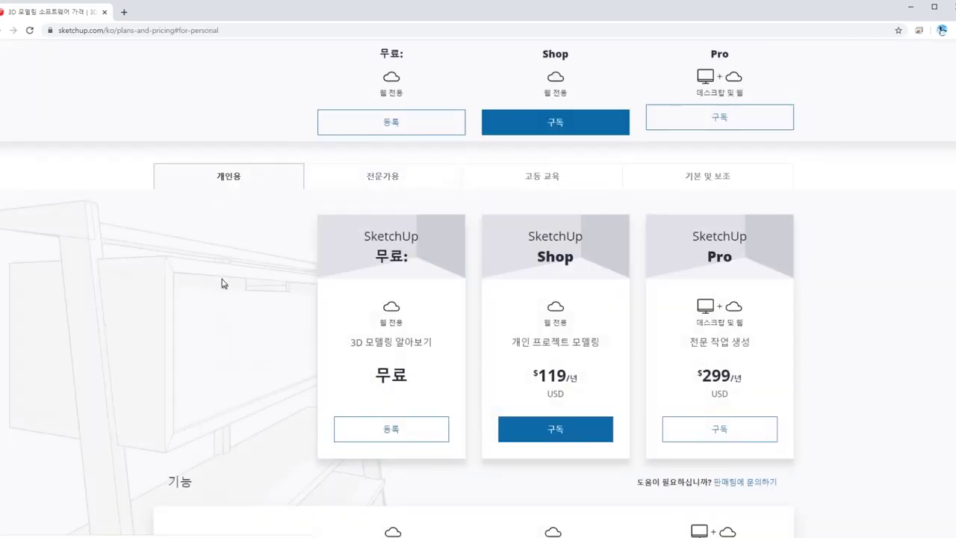
{"action": "scroll", "coordinate": [224, 280], "scroll_direction": "down", "scroll_amount": 7}
{"action": "scroll", "coordinate": [224, 282], "scroll_direction": "down", "scroll_amount": 9}
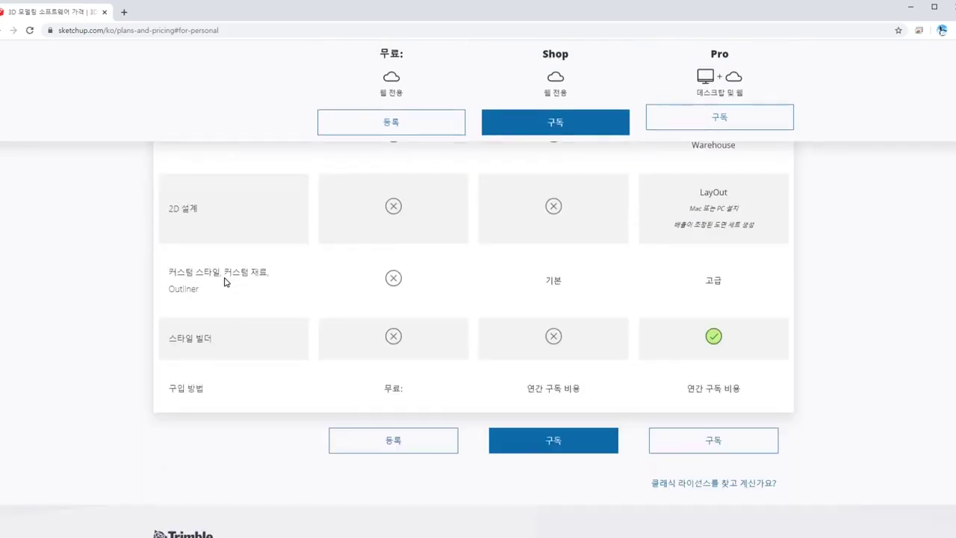
{"action": "scroll", "coordinate": [250, 372], "scroll_direction": "down", "scroll_amount": 2}
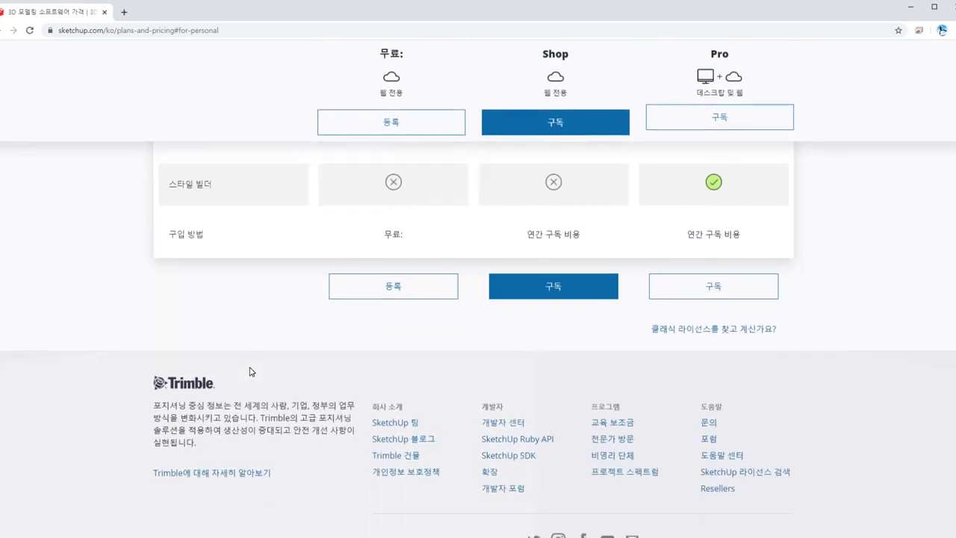
{"action": "scroll", "coordinate": [251, 366], "scroll_direction": "up", "scroll_amount": 15}
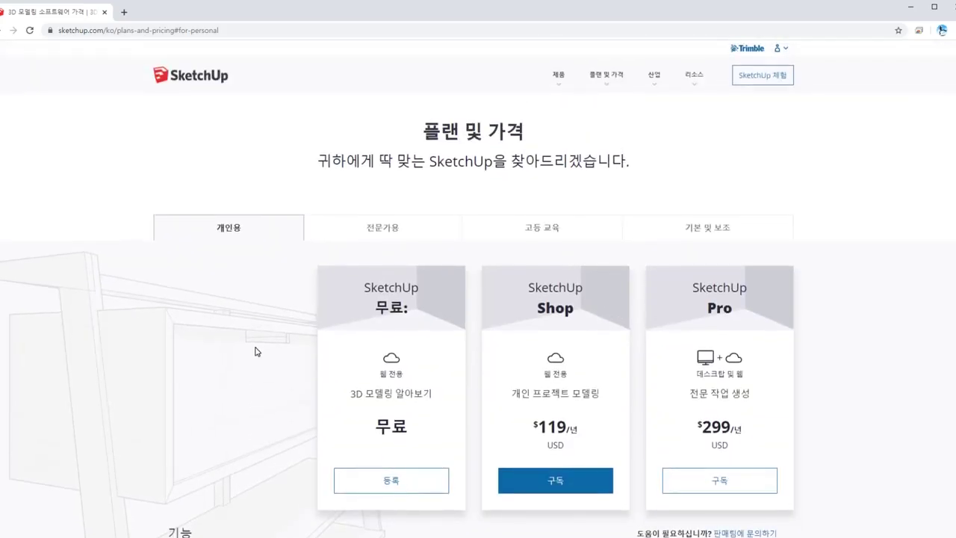
{"action": "scroll", "coordinate": [256, 352], "scroll_direction": "down", "scroll_amount": 5}
{"action": "scroll", "coordinate": [452, 257], "scroll_direction": "up", "scroll_amount": 4}
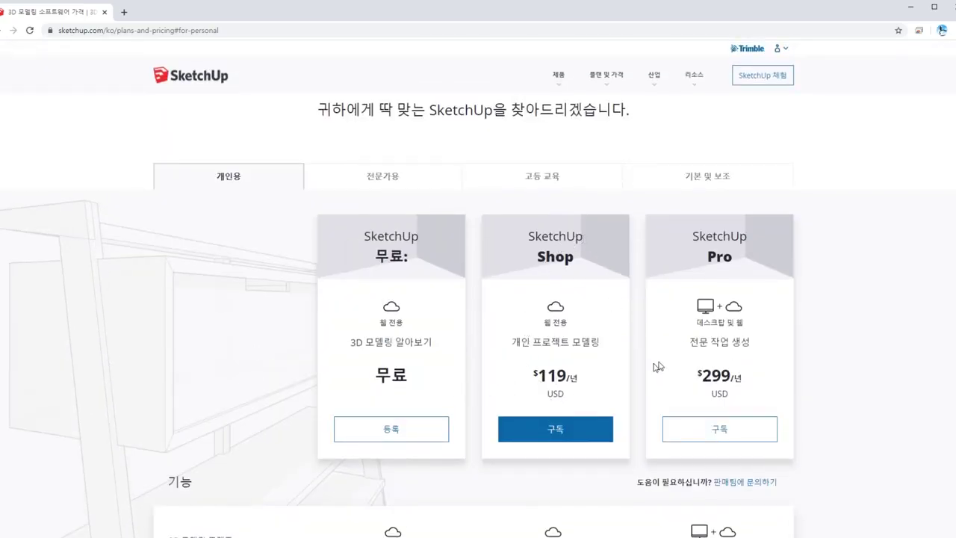
{"action": "scroll", "coordinate": [150, 153], "scroll_direction": "up", "scroll_amount": 1}
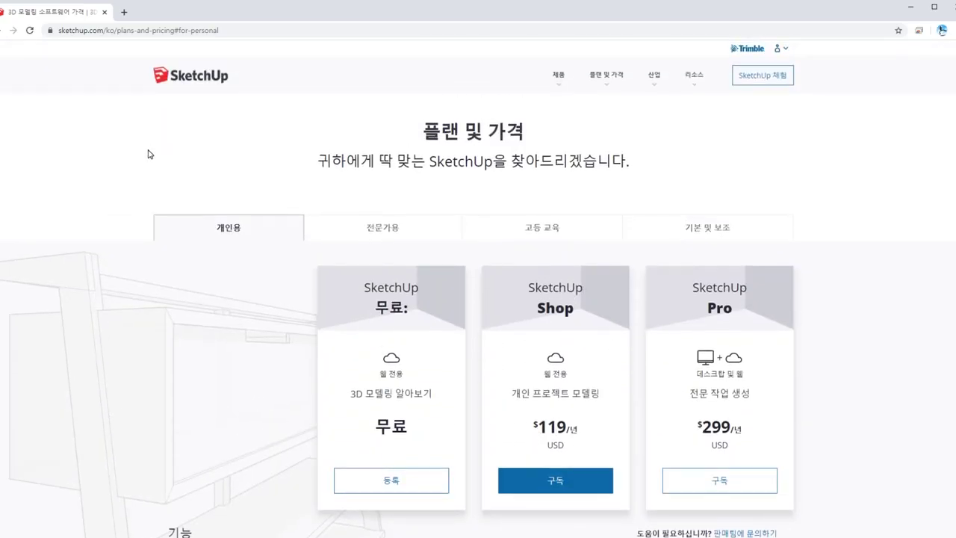
Return to the start of the SketchUp Free product page
{"action": "left_click", "coordinate": [0, 32]}
{"action": "left_click", "coordinate": [1, 32]}
{"action": "scroll", "coordinate": [85, 196], "scroll_direction": "up", "scroll_amount": 12}
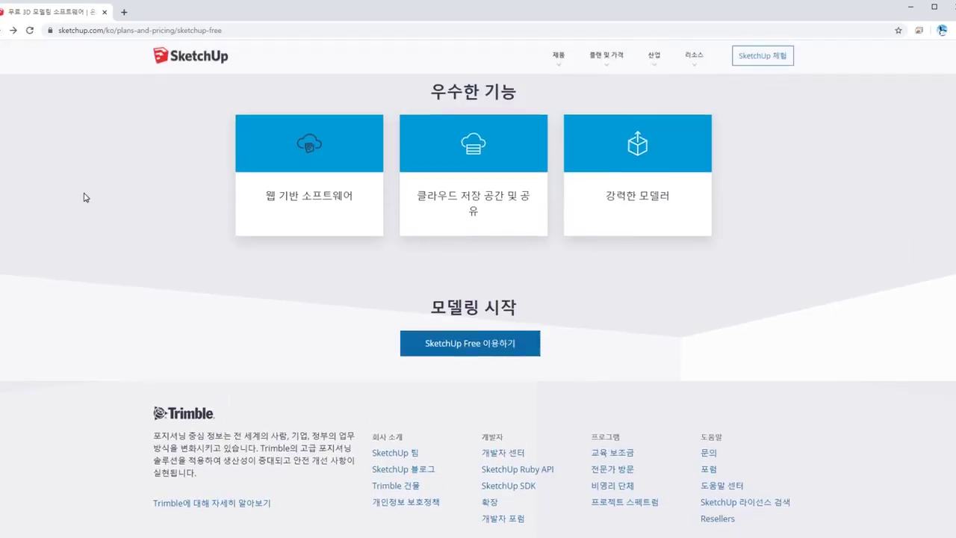
{"action": "scroll", "coordinate": [85, 198], "scroll_direction": "up", "scroll_amount": 10}
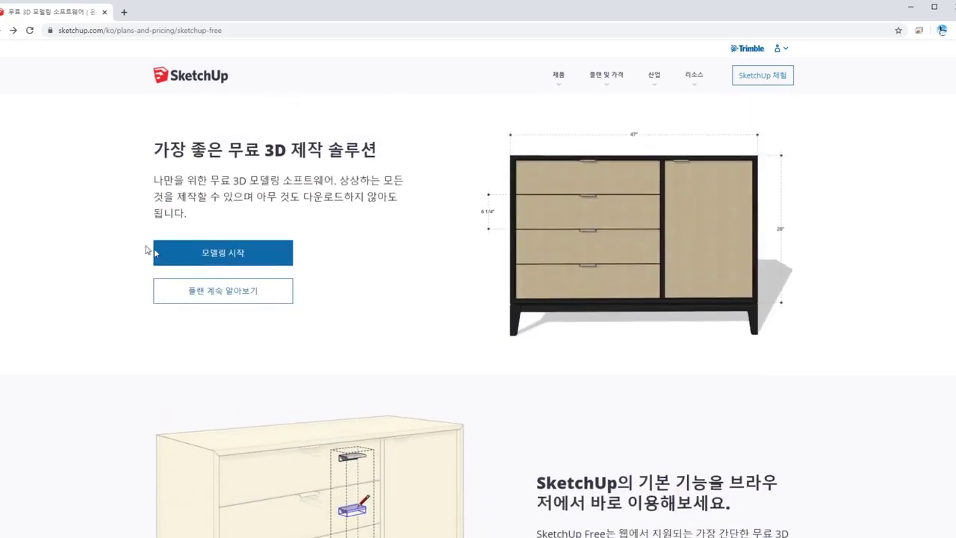
Launch the SketchUp Free web modeler and create a new model from the simple millimetre template (단순한 템플릿 - 밀리미터)
{"action": "left_click", "coordinate": [223, 254]}
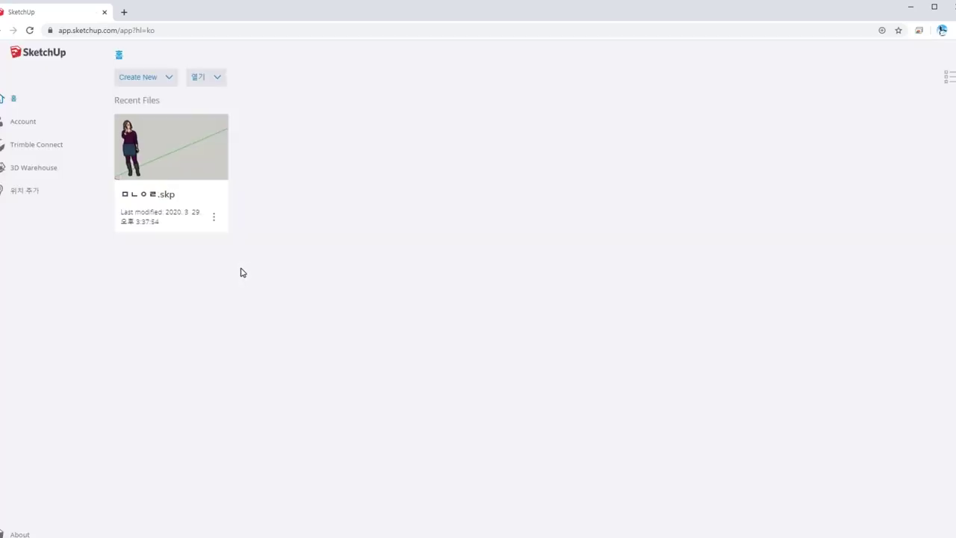
{"action": "left_click", "coordinate": [169, 79]}
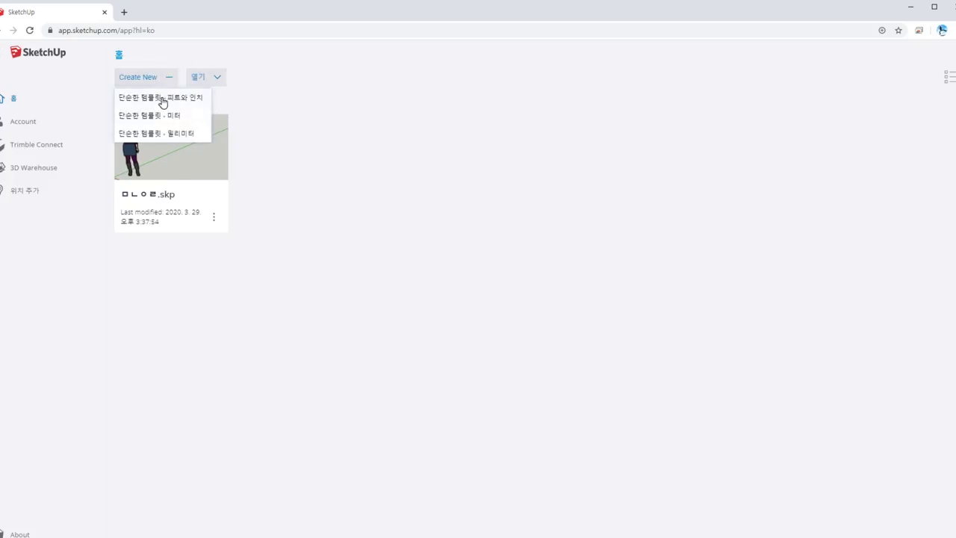
{"action": "left_click", "coordinate": [176, 134]}
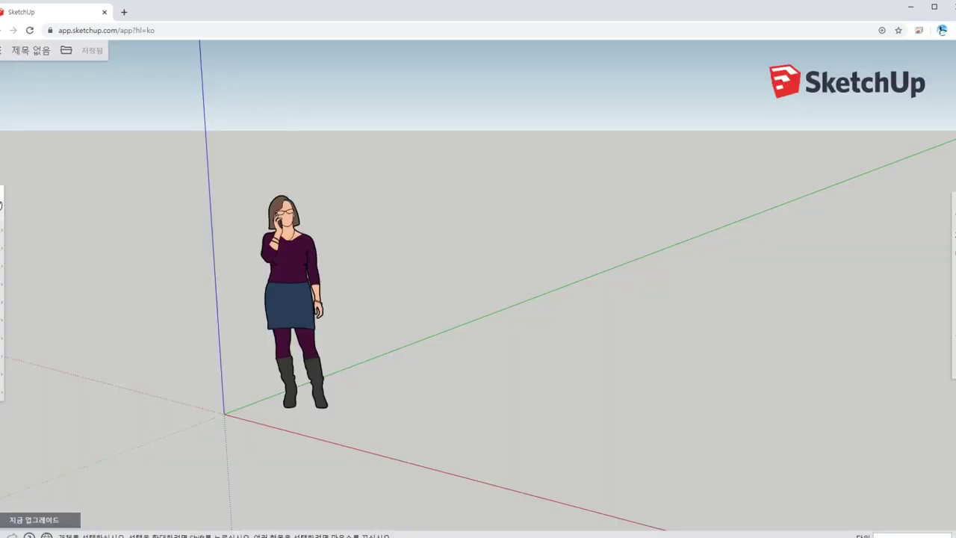
Draw a large rectangle on the ground beside the standing figure
{"action": "left_click", "coordinate": [0, 253]}
{"action": "left_click", "coordinate": [1, 286]}
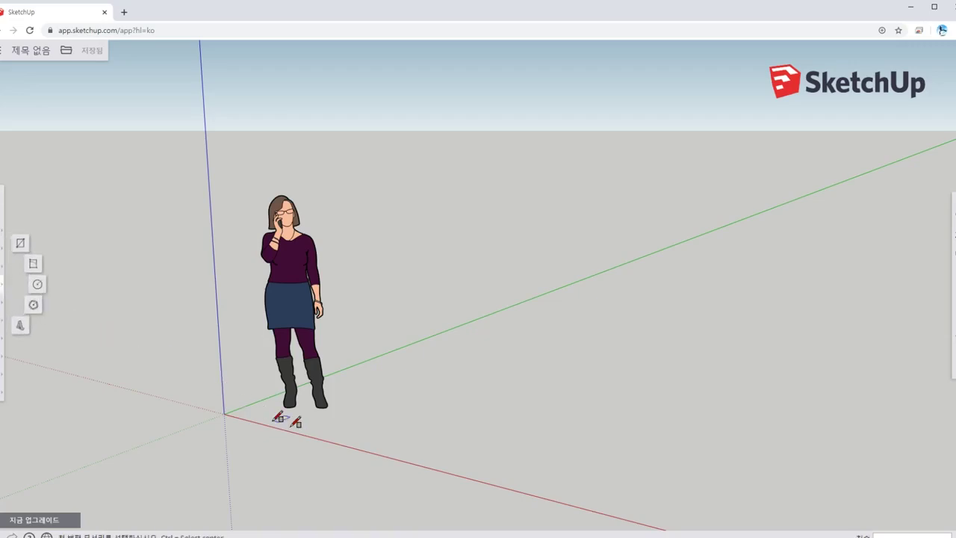
{"action": "left_click", "coordinate": [324, 430]}
{"action": "left_click", "coordinate": [852, 363]}
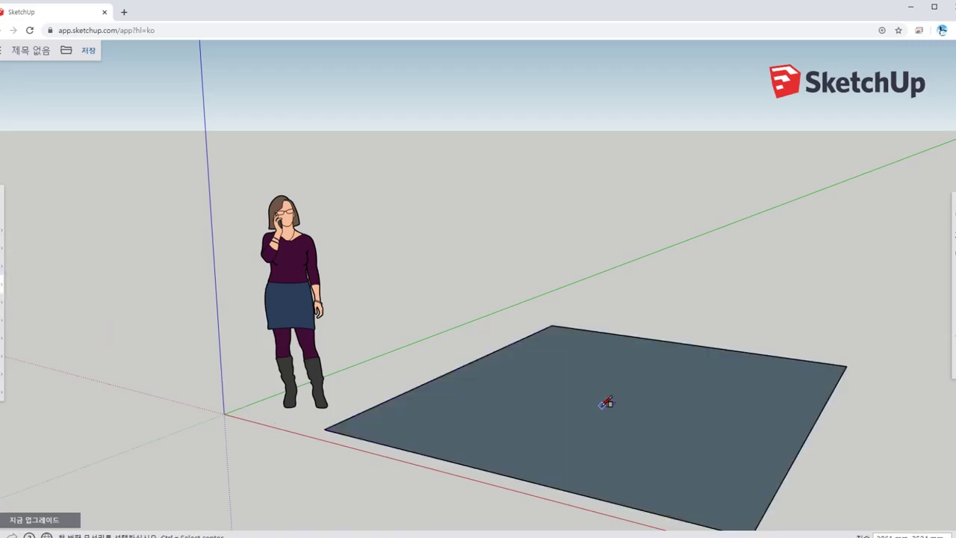
Push/Pull the ground rectangle up about 550 mm into a box and inspect it from several angles
{"action": "left_click", "coordinate": [629, 357]}
{"action": "middle_click_drag", "start_coordinate": [628, 358], "coordinate": [481, 352]}
{"action": "scroll", "coordinate": [488, 363], "scroll_direction": "down", "scroll_amount": 3}
{"action": "middle_click_drag", "start_coordinate": [550, 393], "coordinate": [473, 367]}
{"action": "middle_click_drag", "start_coordinate": [451, 414], "coordinate": [441, 366]}
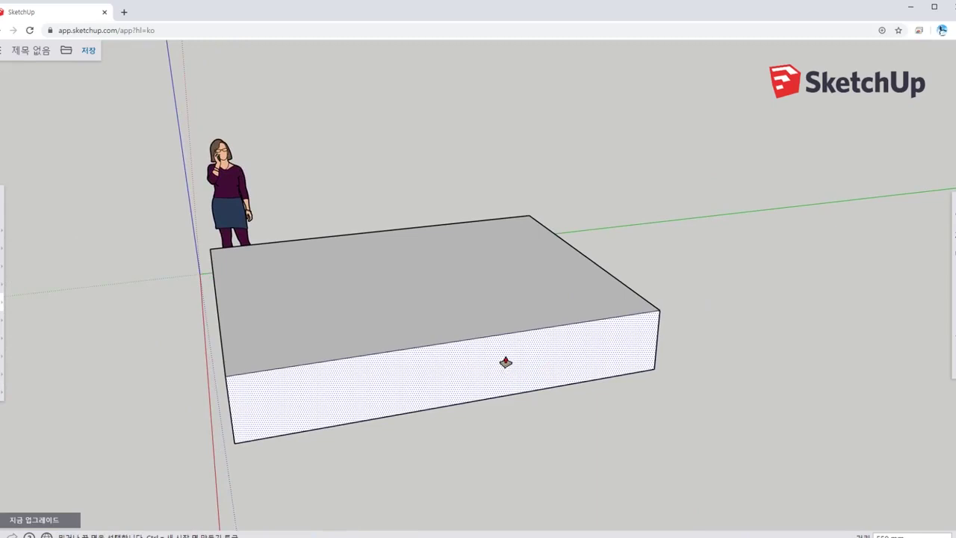
{"action": "mouse_move", "coordinate": [502, 354]}
{"action": "middle_mouse_down"}
{"action": "mouse_move", "coordinate": [506, 330]}
{"action": "mouse_move", "coordinate": [533, 350]}
{"action": "mouse_move", "coordinate": [497, 366]}
{"action": "middle_mouse_up"}
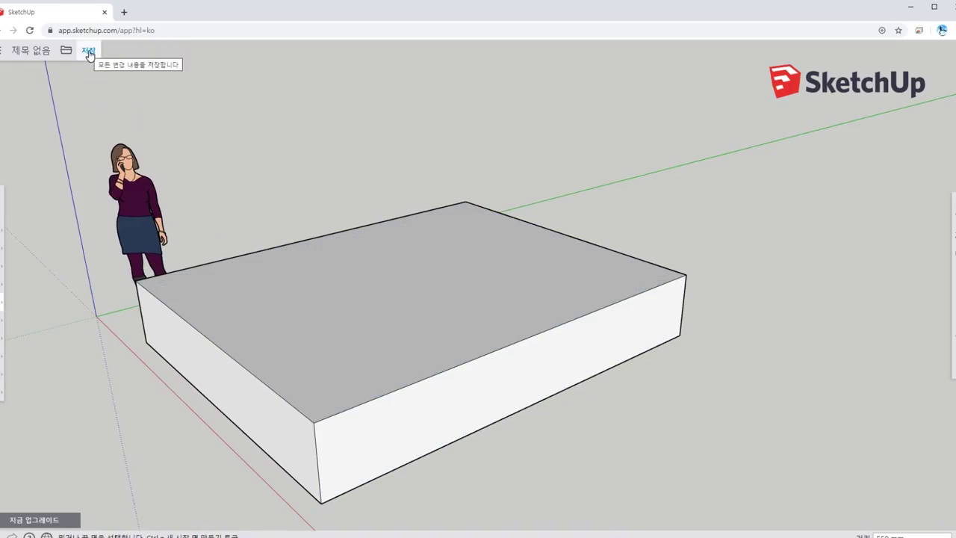
{"action": "middle_click_drag", "start_coordinate": [343, 351], "coordinate": [228, 320]}
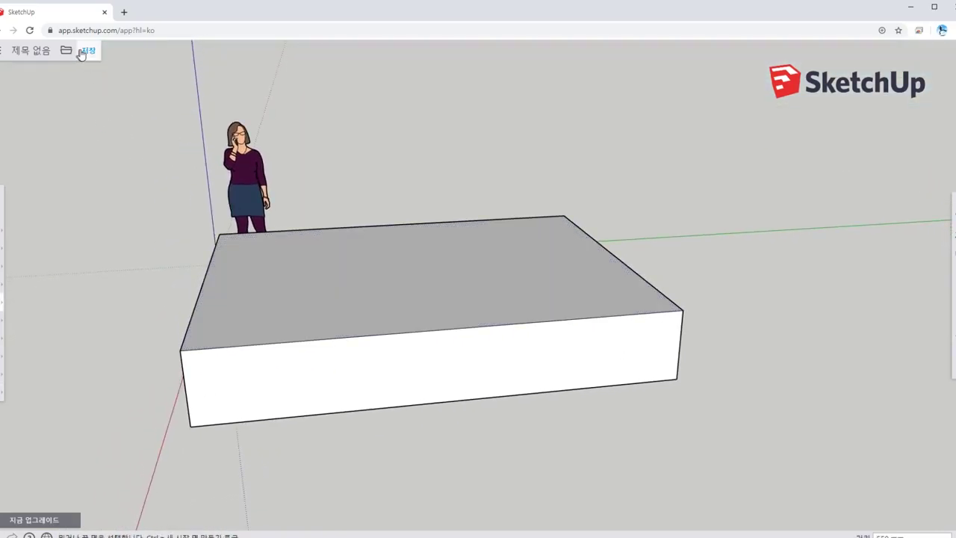
Check the home page's recent files and new-model templates, and return to the box model
{"action": "left_click", "coordinate": [3, 51]}
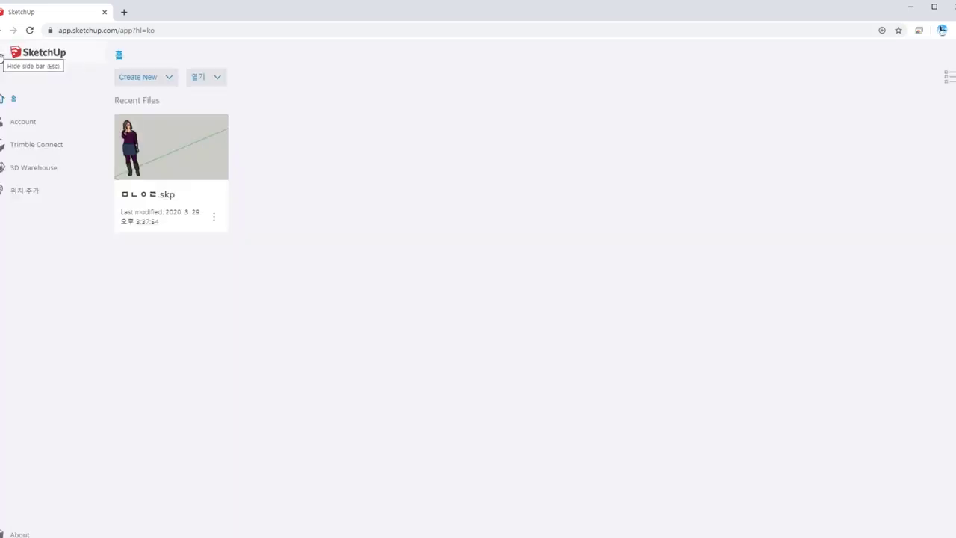
{"action": "left_click", "coordinate": [168, 84]}
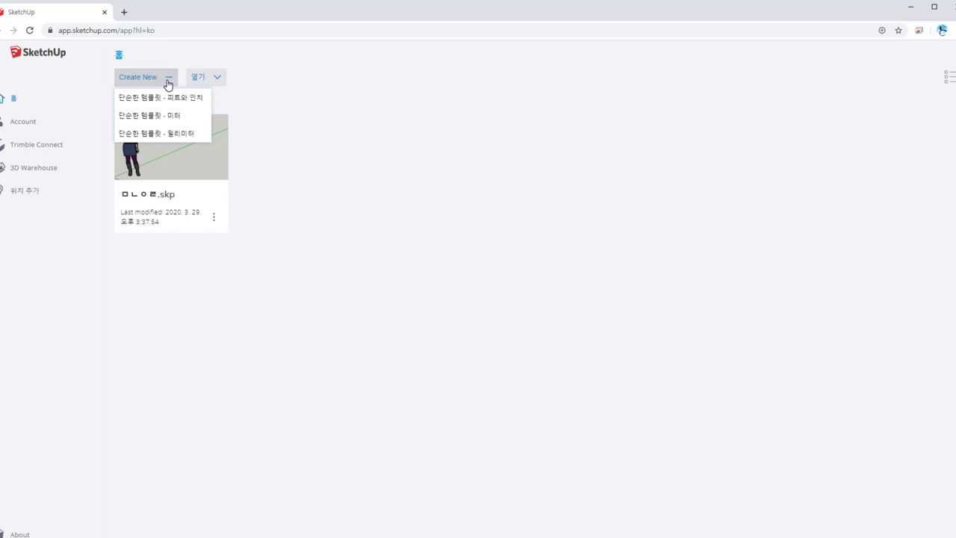
{"action": "left_click", "coordinate": [168, 85]}
{"action": "left_click", "coordinate": [2, 51]}
{"action": "middle_click_drag", "start_coordinate": [360, 301], "coordinate": [518, 331]}
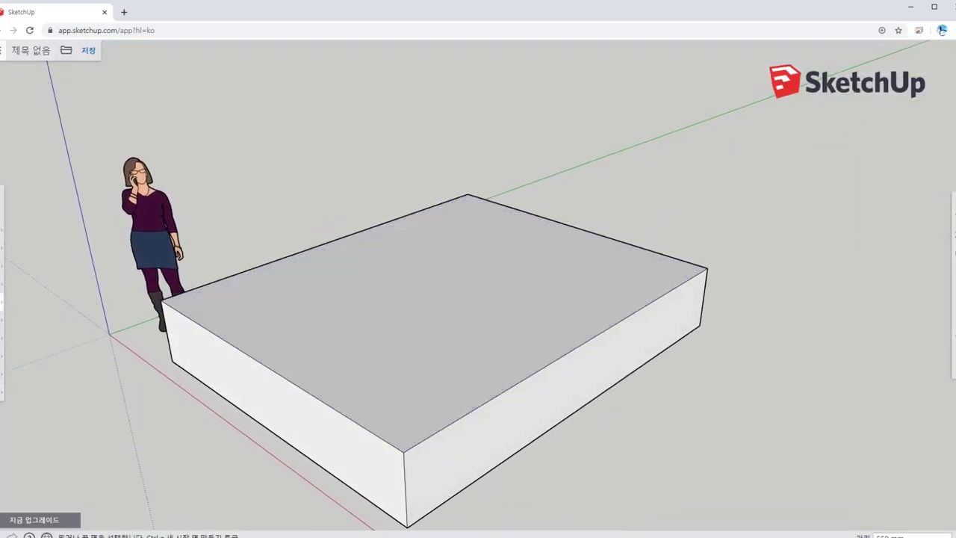
Leave the web modeler without saving the box and go back to the SketchUp website
{"action": "left_click", "coordinate": [0, 31]}
{"action": "left_click", "coordinate": [528, 87]}
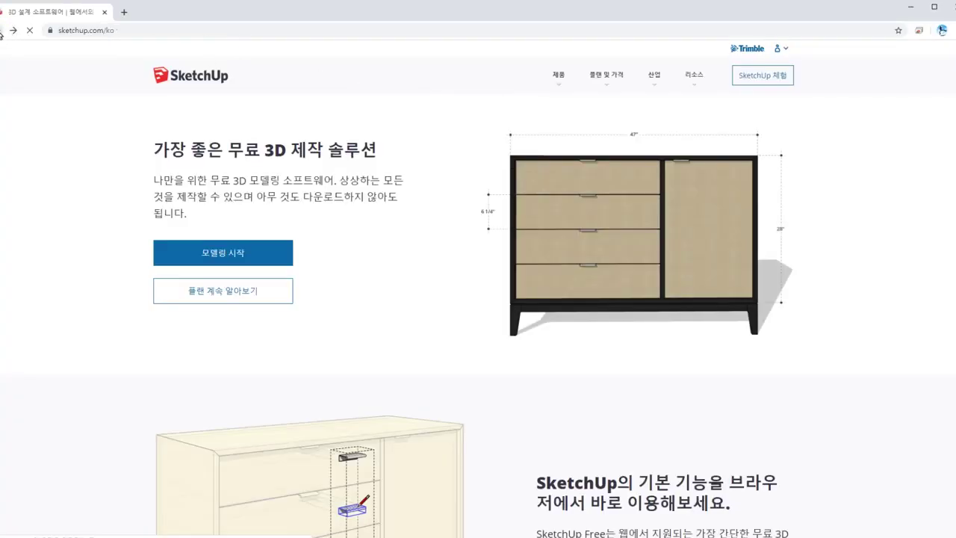
Look over the SketchUp home page, return to the Google results and search for "스케치업 다운로드"
{"action": "scroll", "coordinate": [262, 222], "scroll_direction": "down", "scroll_amount": 4}
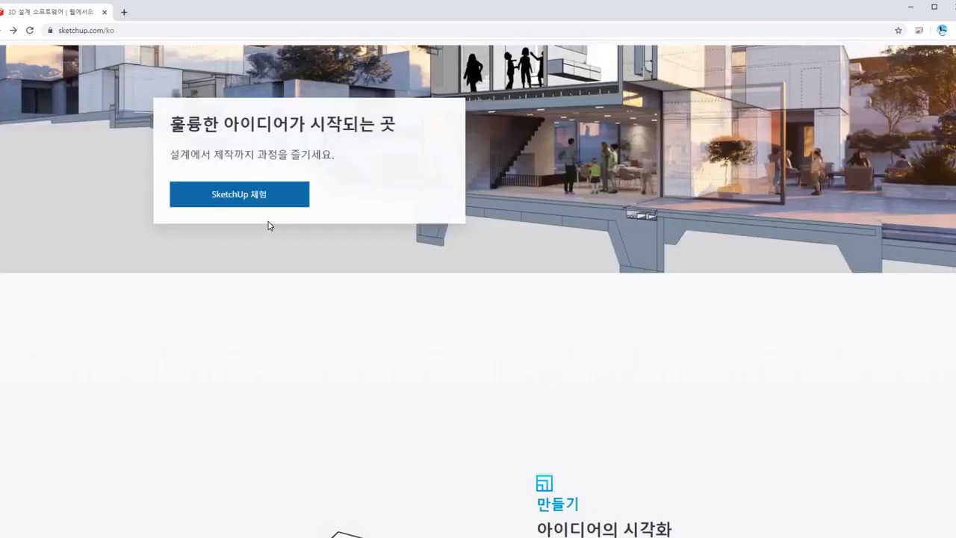
{"action": "scroll", "coordinate": [268, 225], "scroll_direction": "up", "scroll_amount": 5}
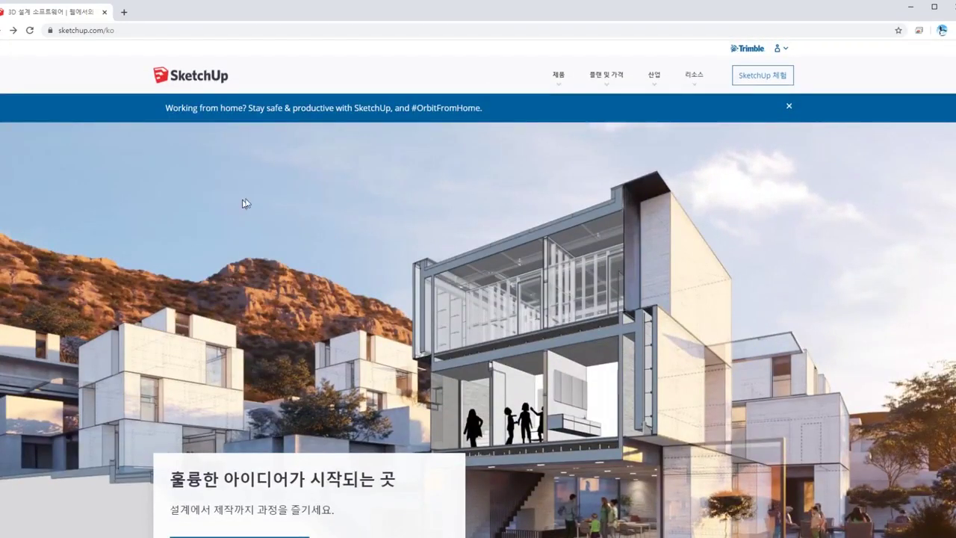
{"action": "left_click", "coordinate": [1, 31]}
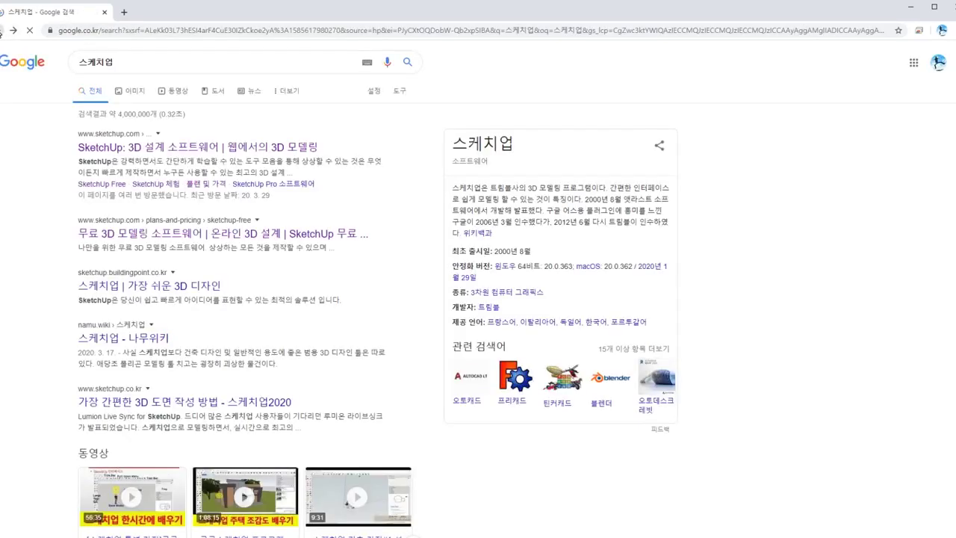
{"action": "left_click", "coordinate": [132, 62]}
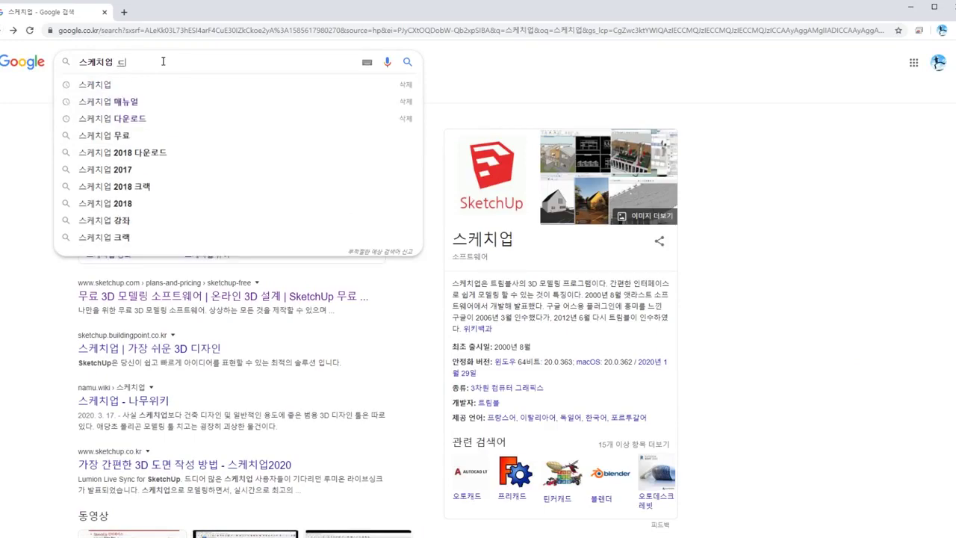
{"action": "type", "text": "다운로드"}
{"action": "key", "text": "Return"}
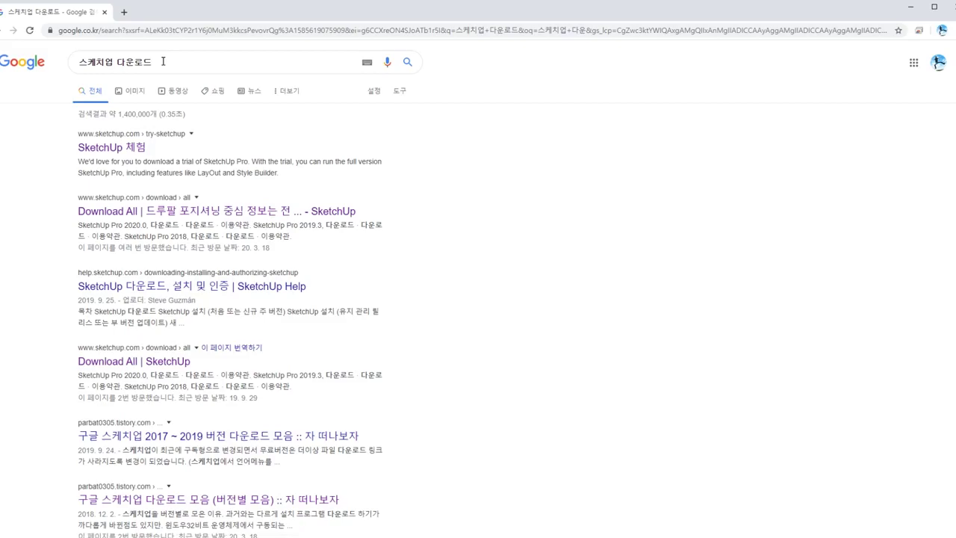
Open SketchUp's Download All page from the search results and find the English SketchUp Make 2017 entry for Windows 64 Bit
{"action": "left_click", "coordinate": [139, 368]}
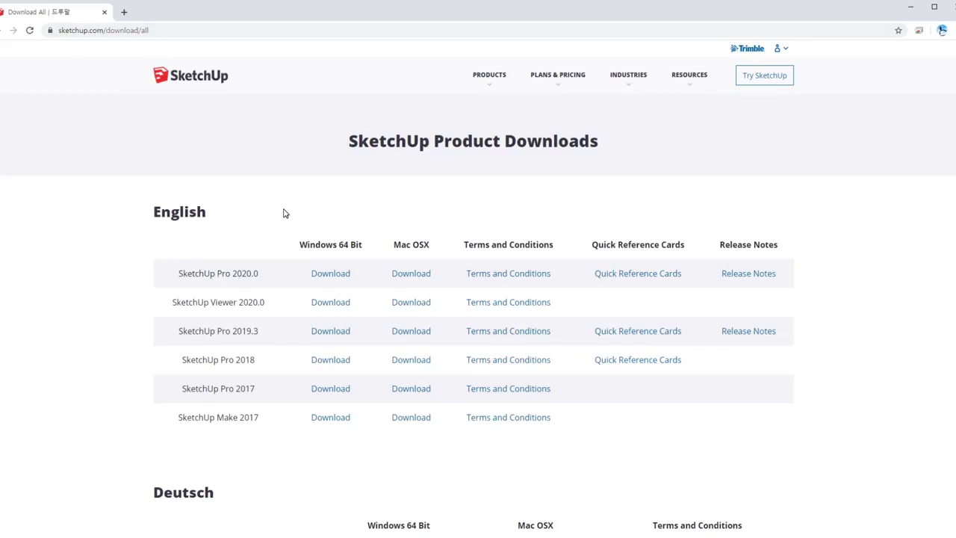
{"action": "scroll", "coordinate": [284, 212], "scroll_direction": "down", "scroll_amount": 1}
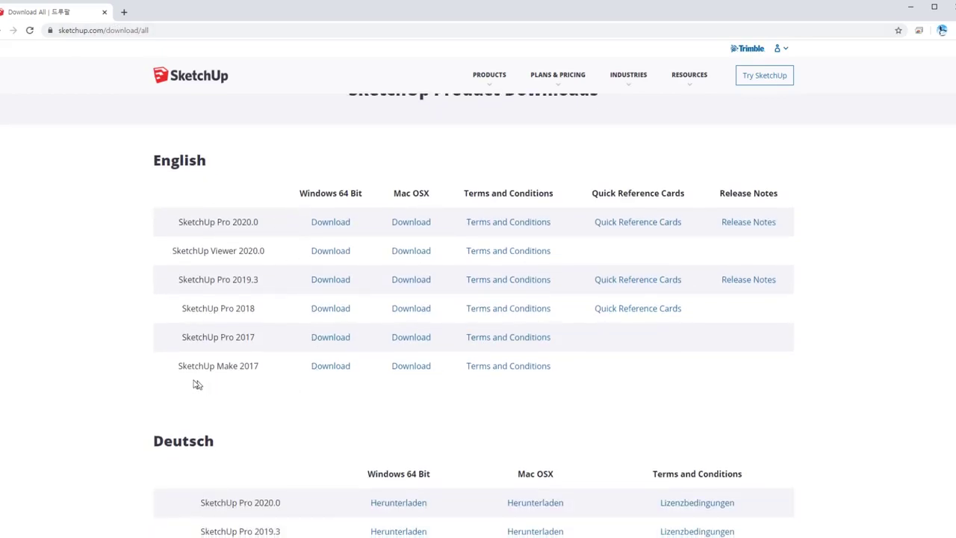
{"action": "left_click_drag", "start_coordinate": [179, 366], "coordinate": [354, 375]}
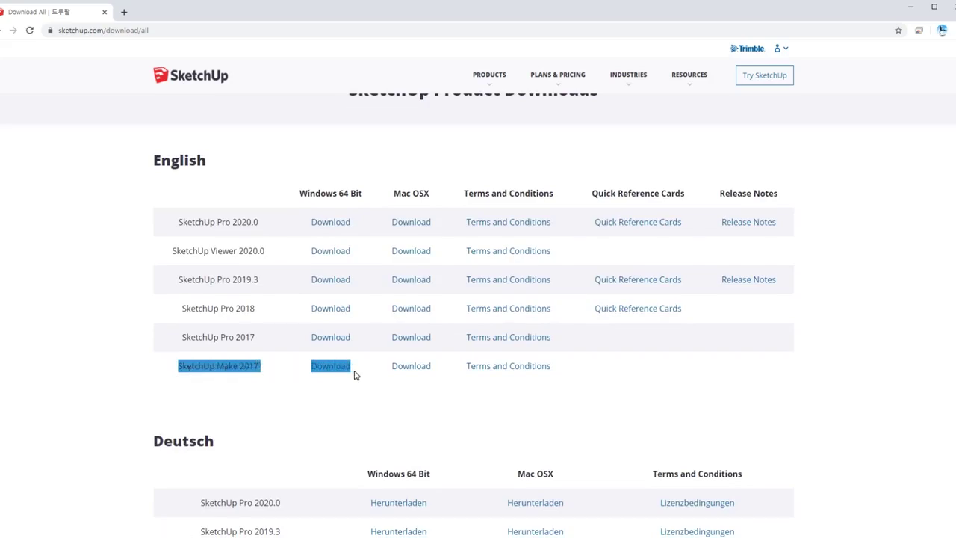
{"action": "left_click", "coordinate": [333, 410]}
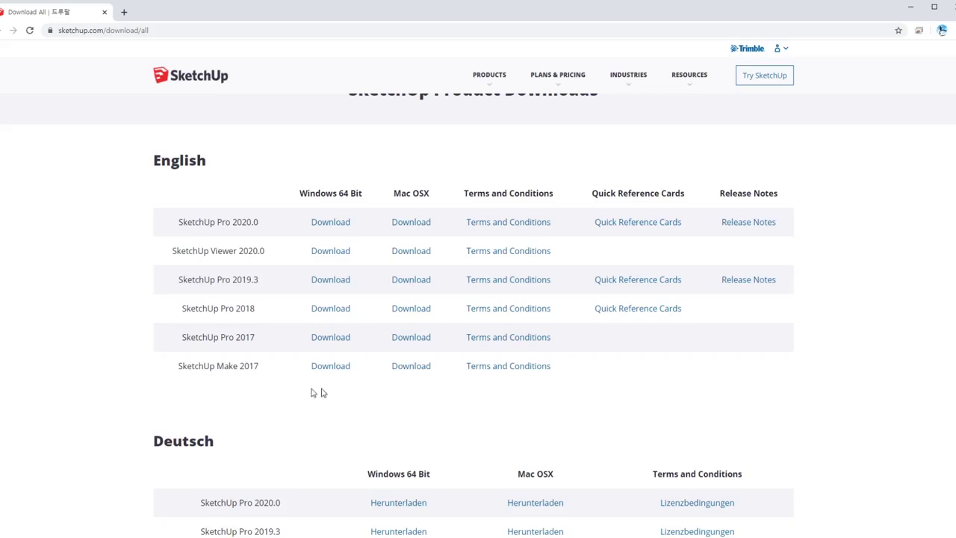
{"action": "left_click_drag", "start_coordinate": [178, 365], "coordinate": [345, 369]}
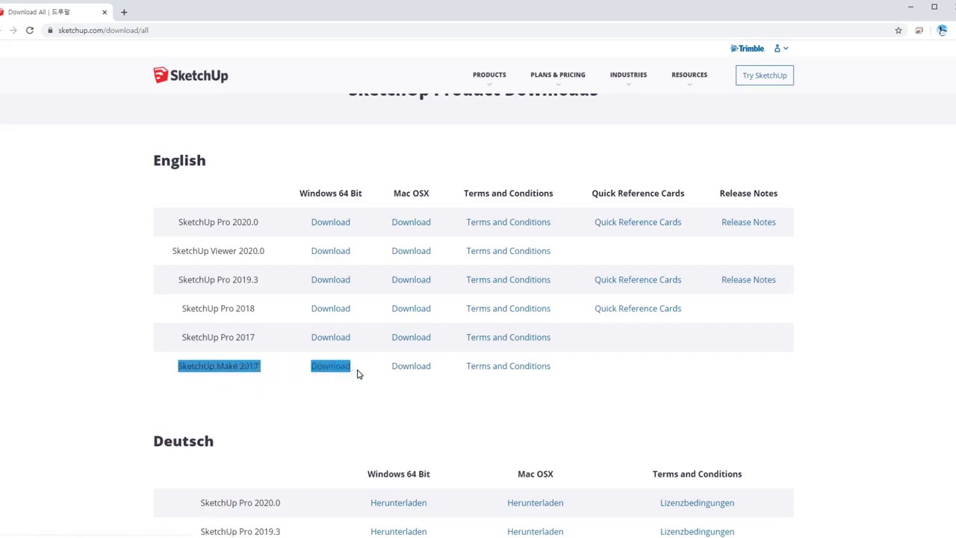
Download the English Windows 64 Bit installer of SketchUp Make 2017 to the Desktop and check the Korean downloads
{"action": "left_click", "coordinate": [357, 383]}
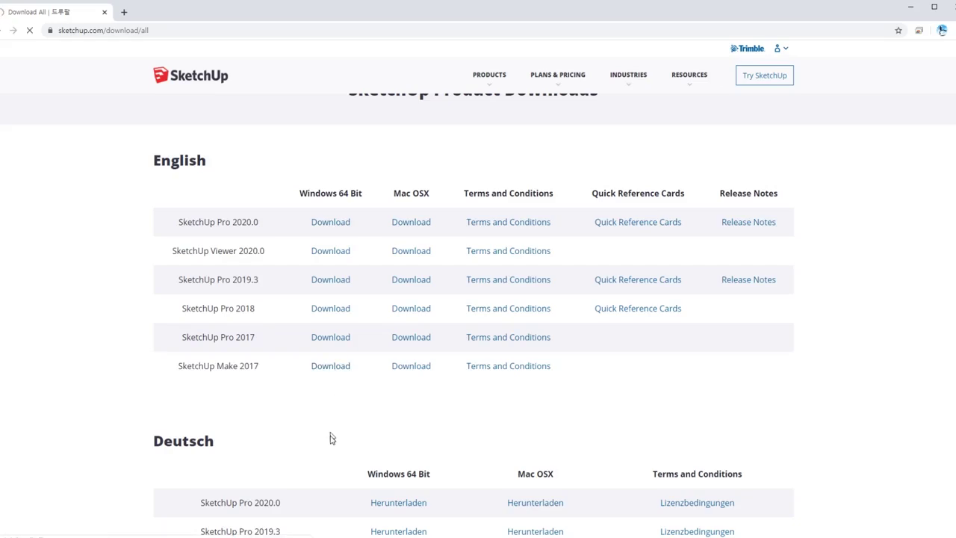
{"action": "scroll", "coordinate": [331, 406], "scroll_direction": "down", "scroll_amount": 3}
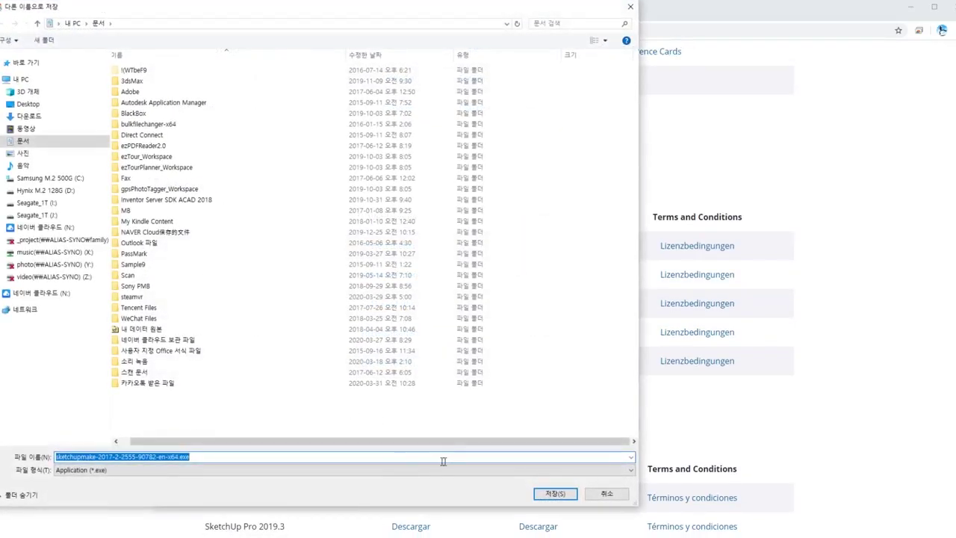
{"action": "left_click", "coordinate": [26, 106]}
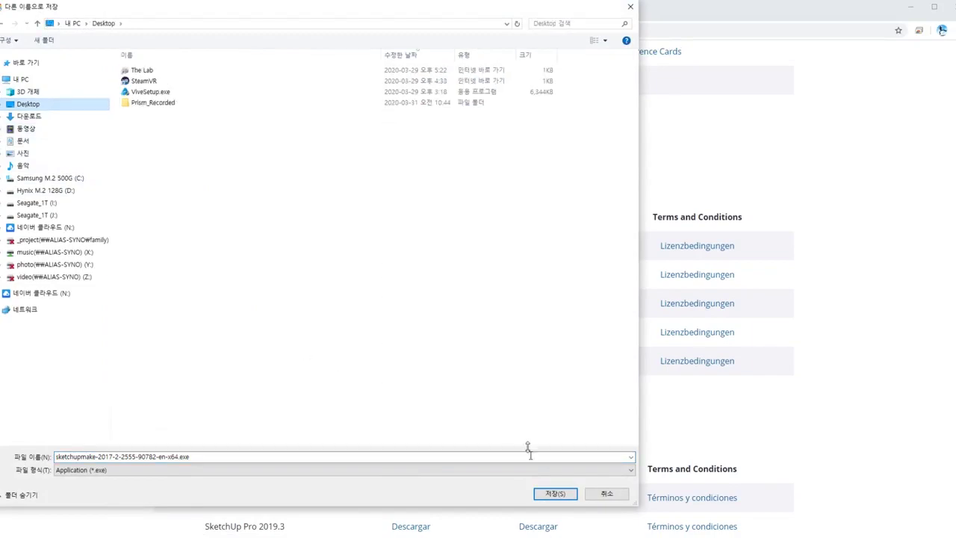
{"action": "left_click", "coordinate": [545, 494]}
{"action": "scroll", "coordinate": [419, 409], "scroll_direction": "down", "scroll_amount": 10}
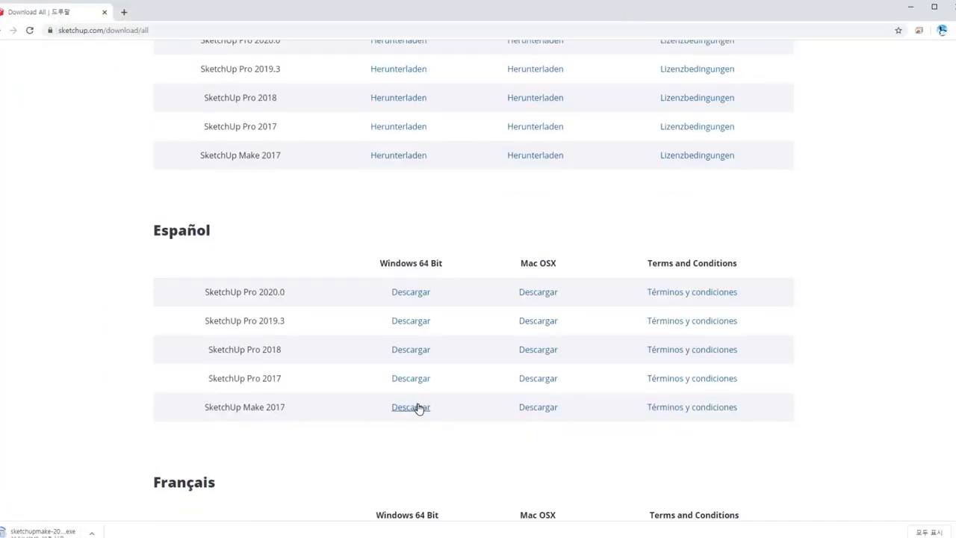
{"action": "scroll", "coordinate": [315, 417], "scroll_direction": "down", "scroll_amount": 4}
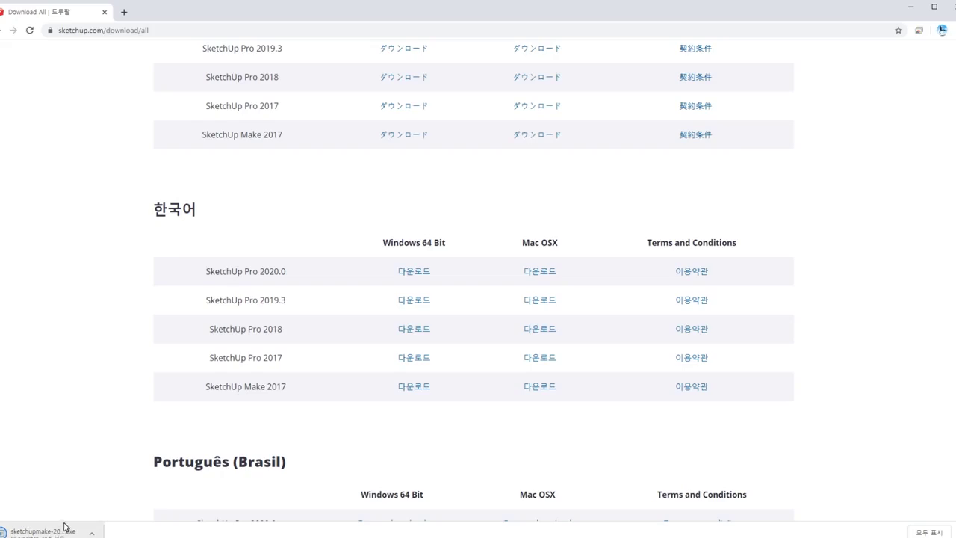
Run the downloaded SketchUp Make 2017 installer and accept installing the Visual C++ "14" Runtime Libraries (x64)
{"action": "left_click", "coordinate": [91, 532]}
{"action": "left_click", "coordinate": [123, 453]}
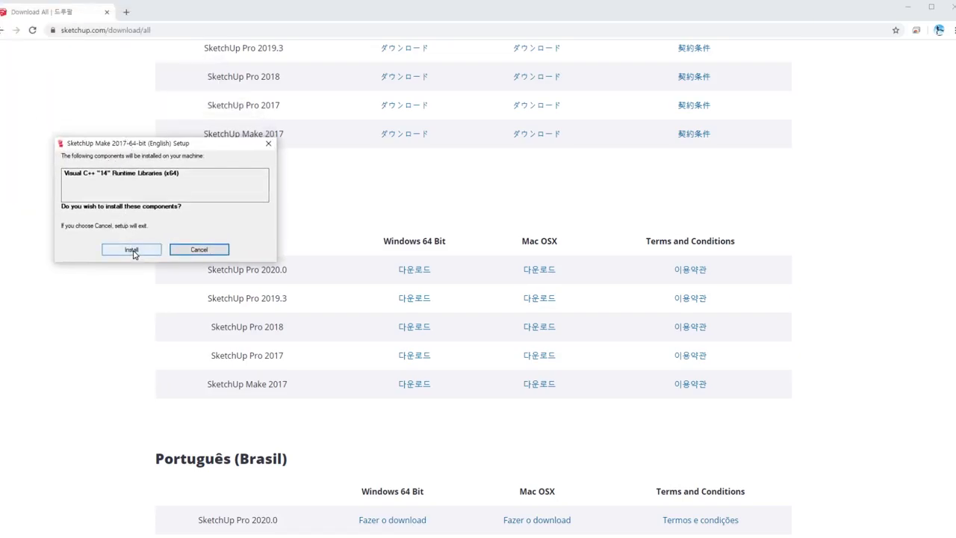
{"action": "left_click", "coordinate": [132, 250]}
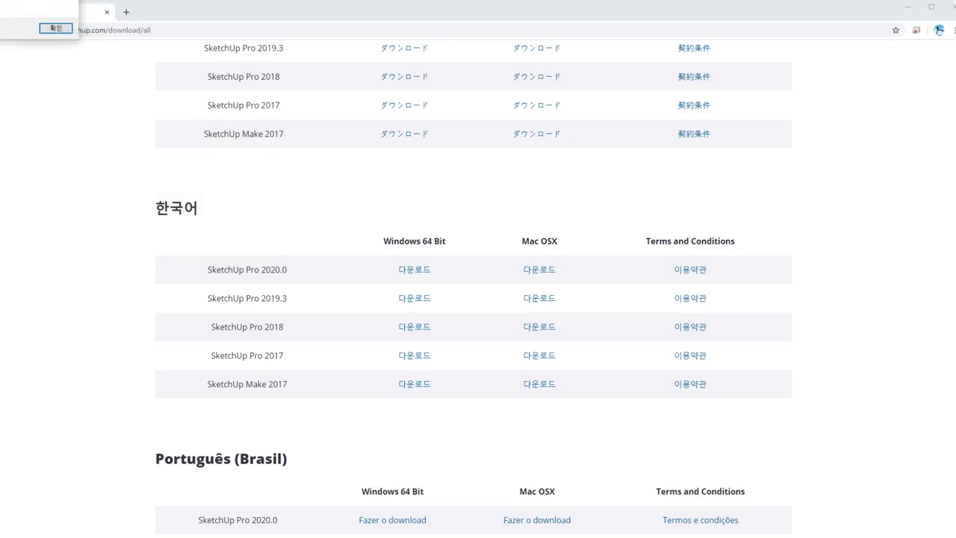
{"action": "left_click", "coordinate": [199, 158]}
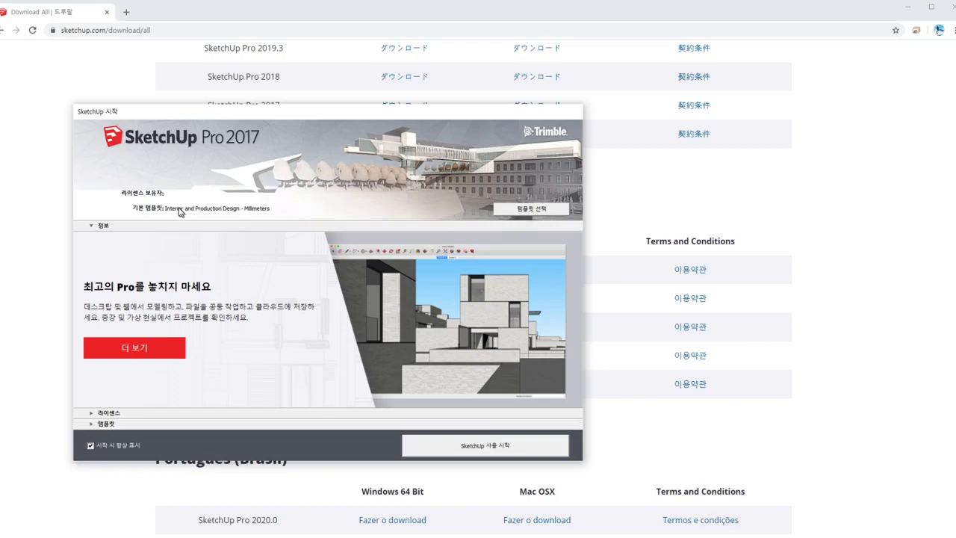
Browse the SketchUp Pro 2017 startup templates, choose Interior and Production Design - Millimeters, and start modelling with it
{"action": "left_click", "coordinate": [531, 210]}
{"action": "scroll", "coordinate": [120, 340], "scroll_direction": "up", "scroll_amount": 10}
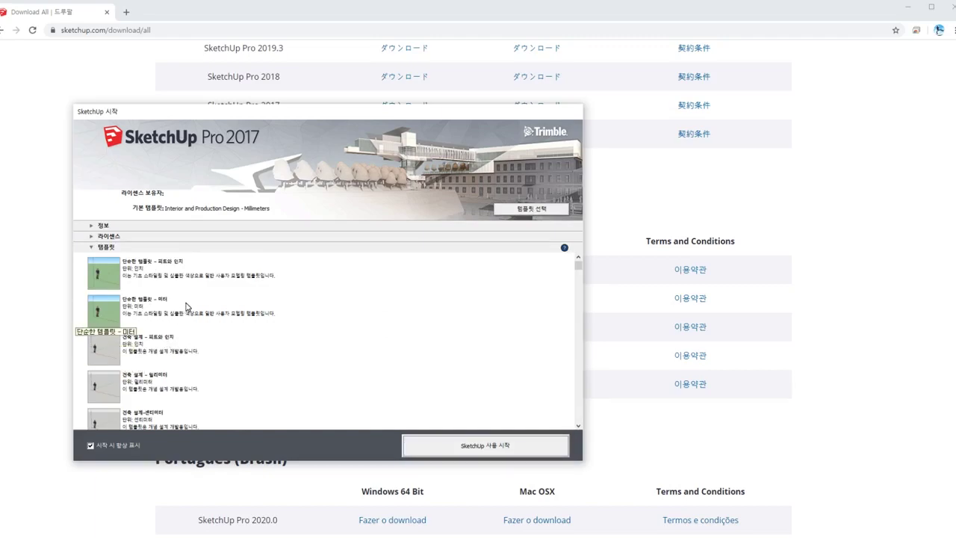
{"action": "scroll", "coordinate": [186, 307], "scroll_direction": "down", "scroll_amount": 2}
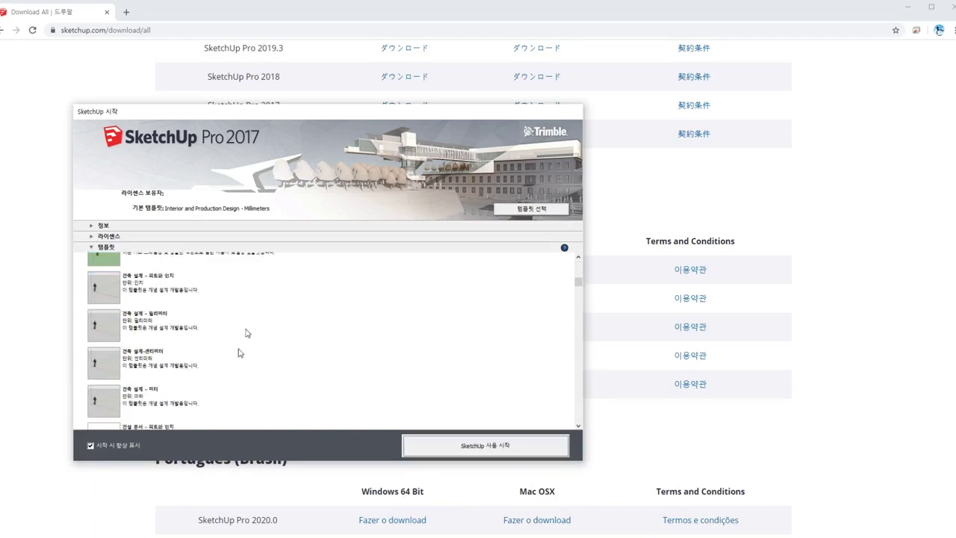
{"action": "left_click", "coordinate": [169, 329]}
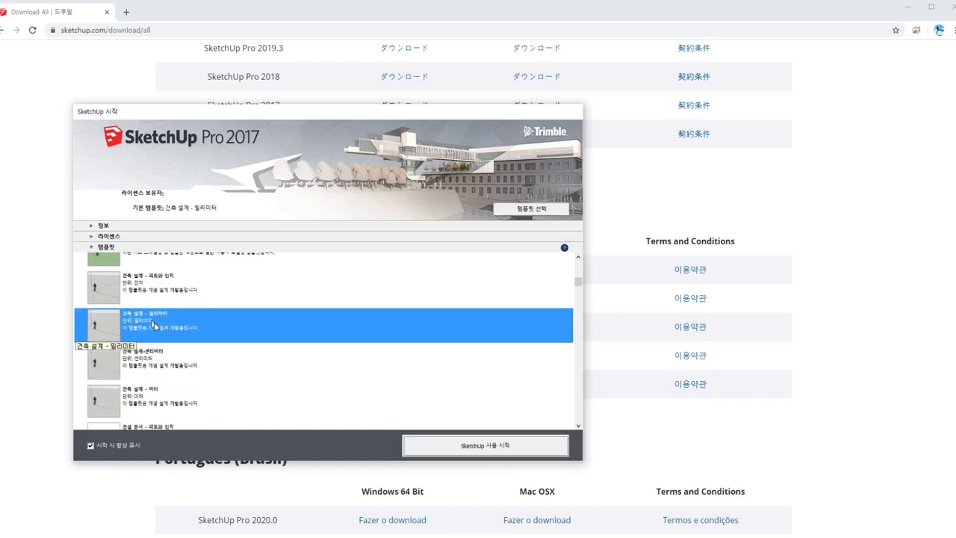
{"action": "scroll", "coordinate": [175, 320], "scroll_direction": "down", "scroll_amount": 5}
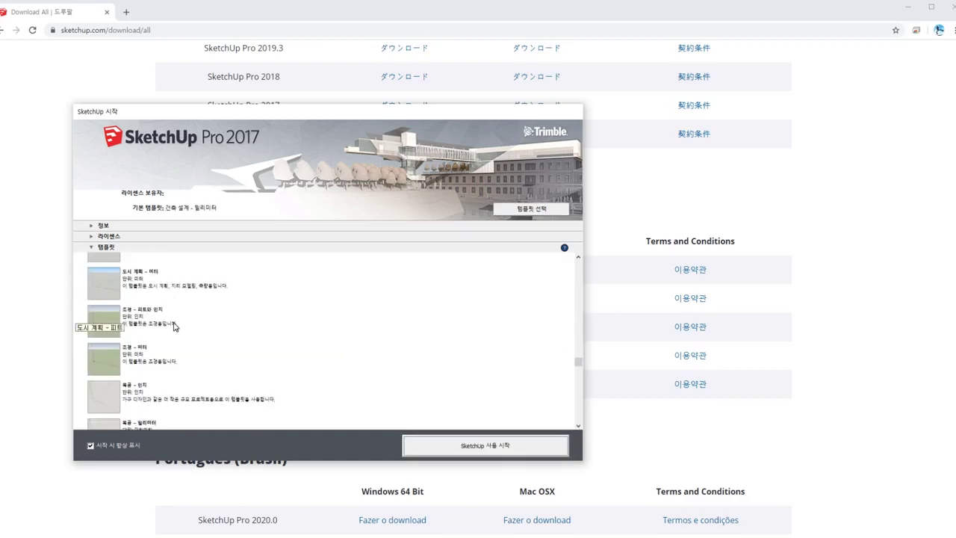
{"action": "scroll", "coordinate": [175, 326], "scroll_direction": "down", "scroll_amount": 3}
{"action": "scroll", "coordinate": [175, 327], "scroll_direction": "down", "scroll_amount": 2}
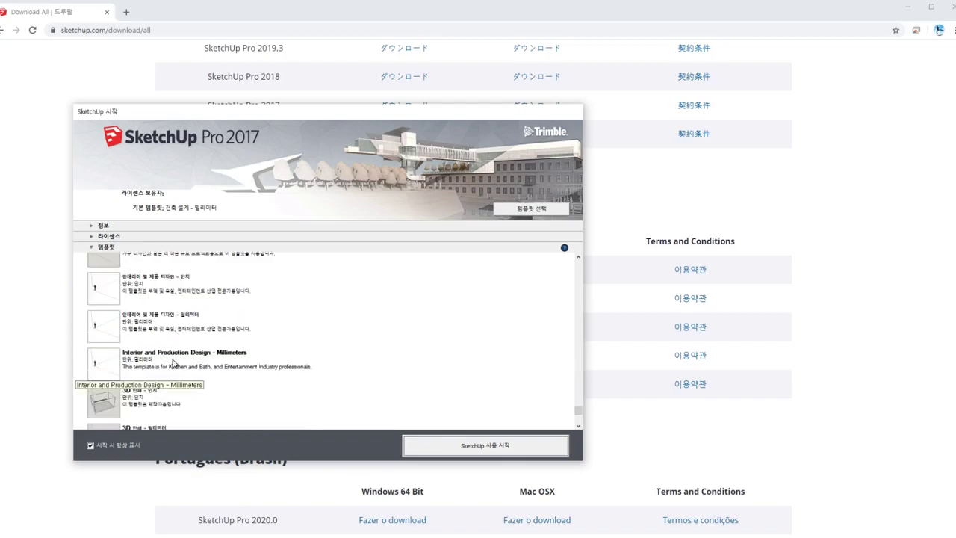
{"action": "left_click", "coordinate": [239, 359]}
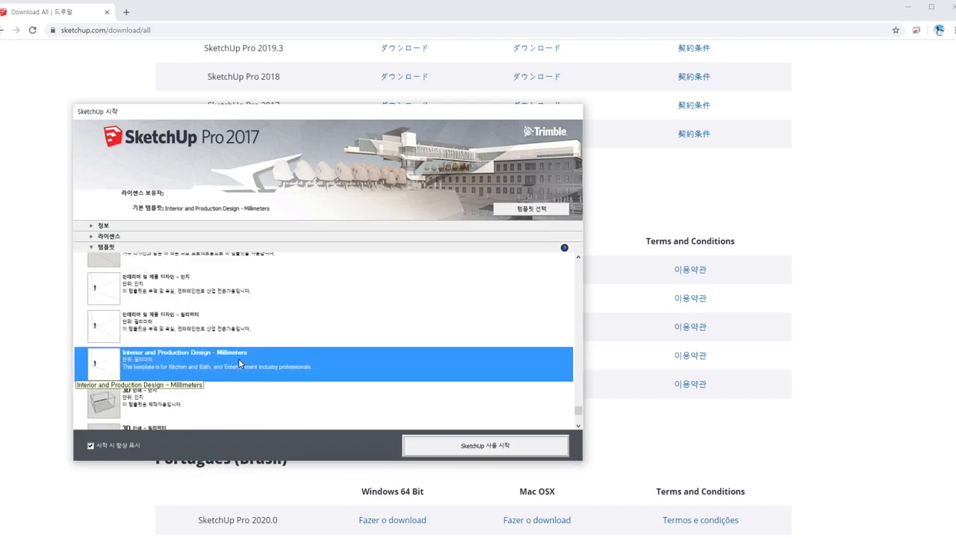
{"action": "left_click", "coordinate": [492, 448]}
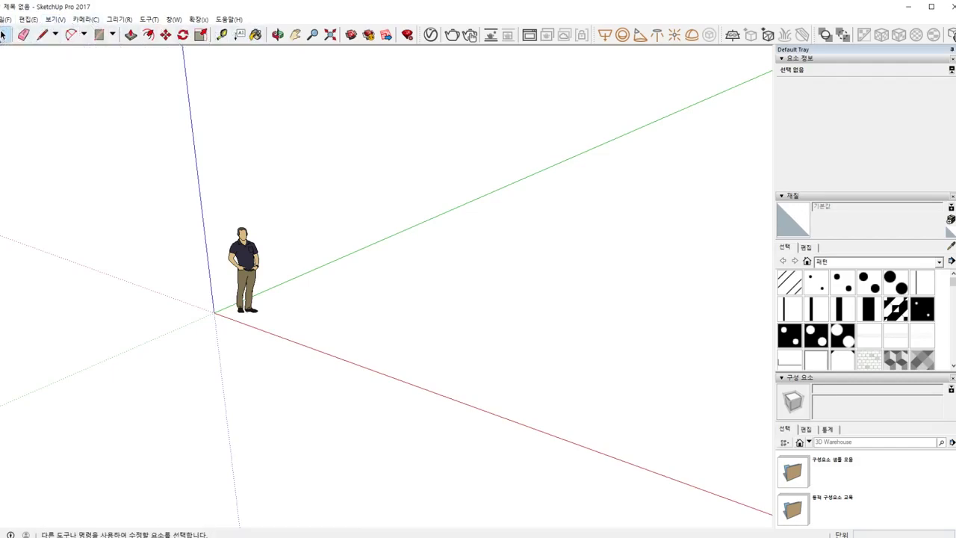
Undock and close the V-Ray for SketchUp, V-Ray Lights, V-Ray Objects and V-Ray Utilities toolbars
{"action": "left_click_drag", "start_coordinate": [0, 34], "coordinate": [30, 34]}
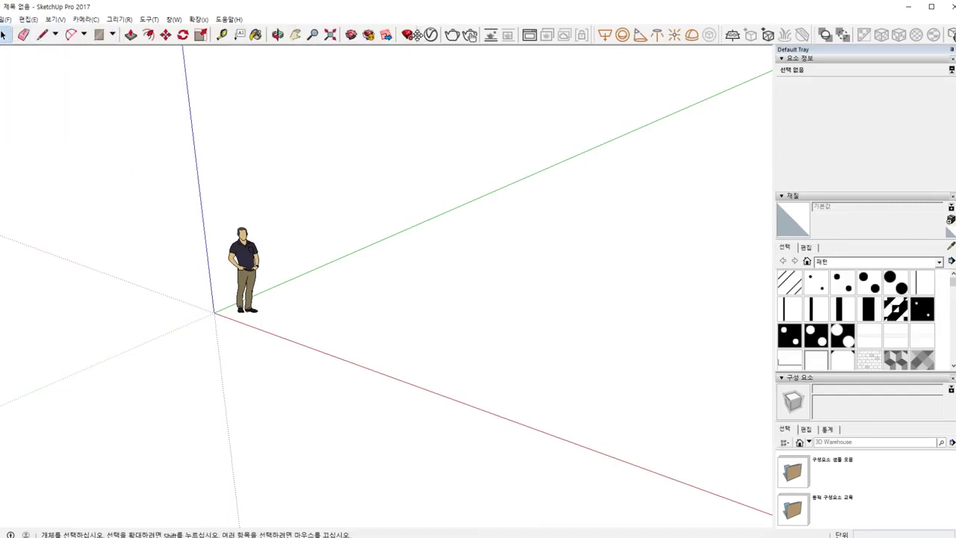
{"action": "left_click_drag", "start_coordinate": [410, 35], "coordinate": [415, 138]}
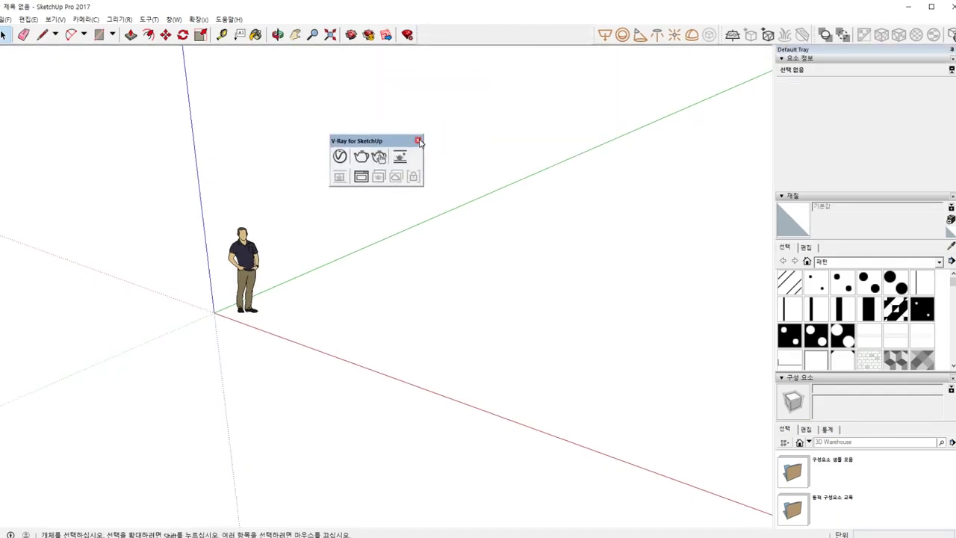
{"action": "left_click", "coordinate": [421, 138]}
{"action": "left_click_drag", "start_coordinate": [595, 34], "coordinate": [588, 100]}
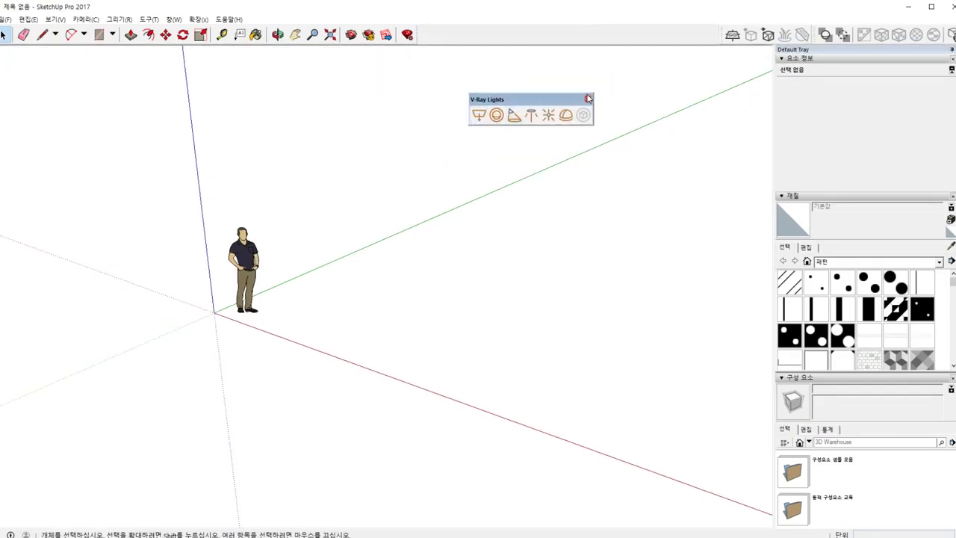
{"action": "left_click", "coordinate": [587, 101]}
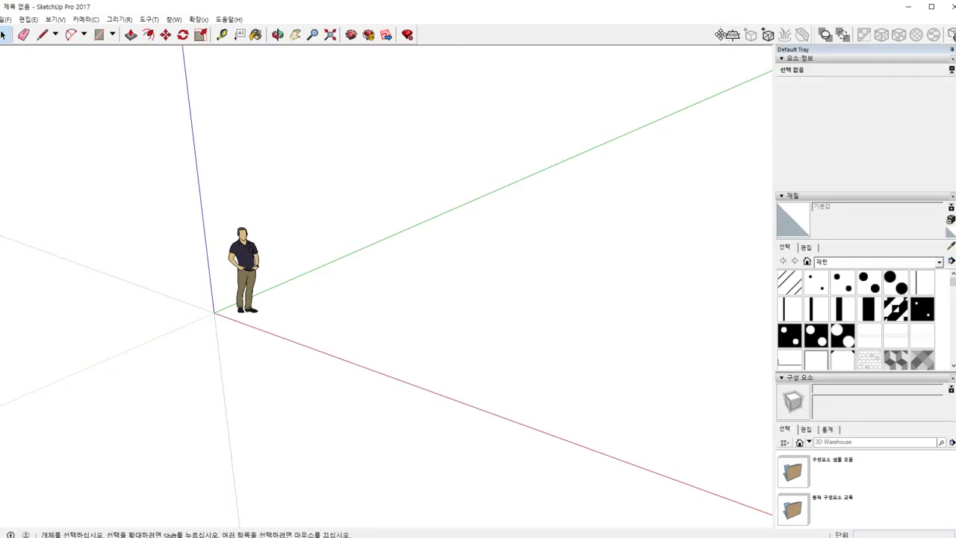
{"action": "left_click_drag", "start_coordinate": [723, 35], "coordinate": [530, 144]}
{"action": "left_click", "coordinate": [522, 137]}
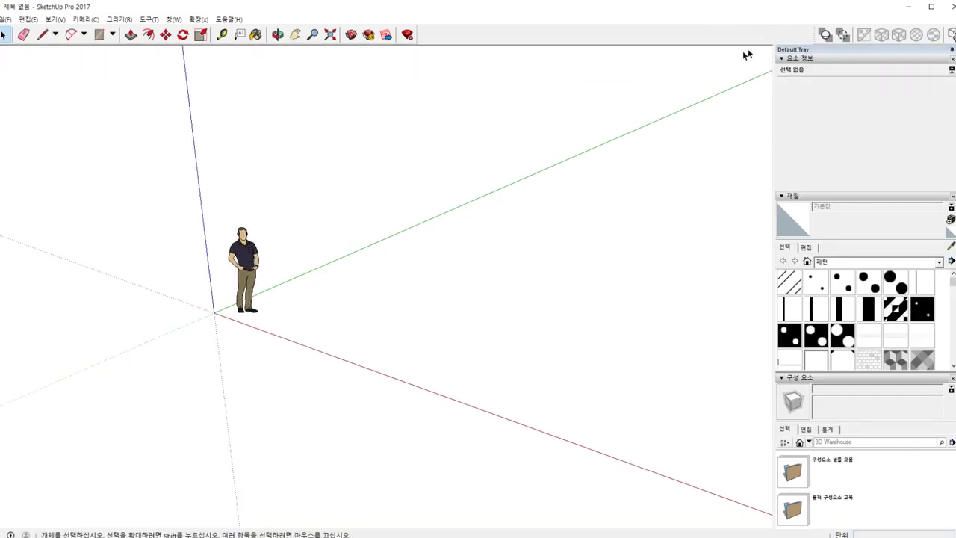
{"action": "left_click_drag", "start_coordinate": [819, 35], "coordinate": [530, 153]}
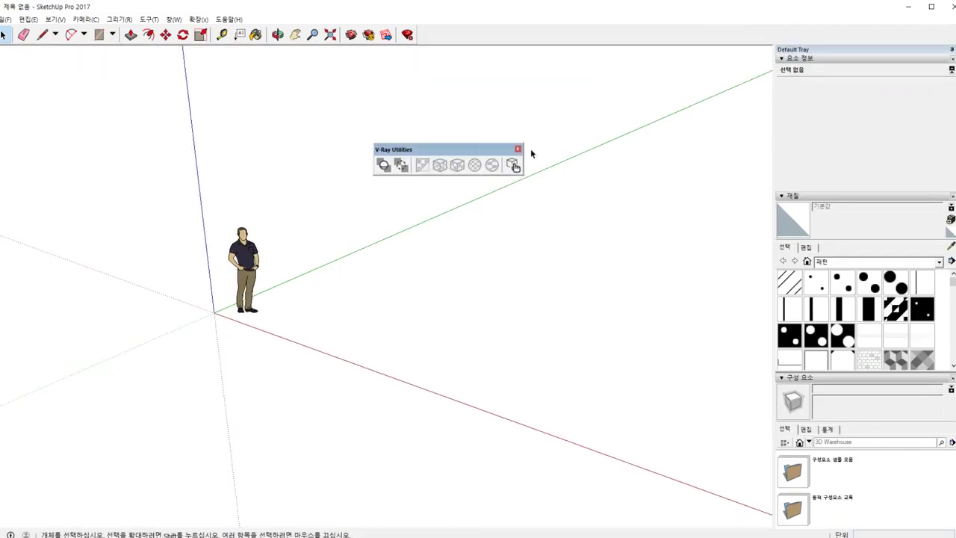
{"action": "left_click", "coordinate": [518, 150]}
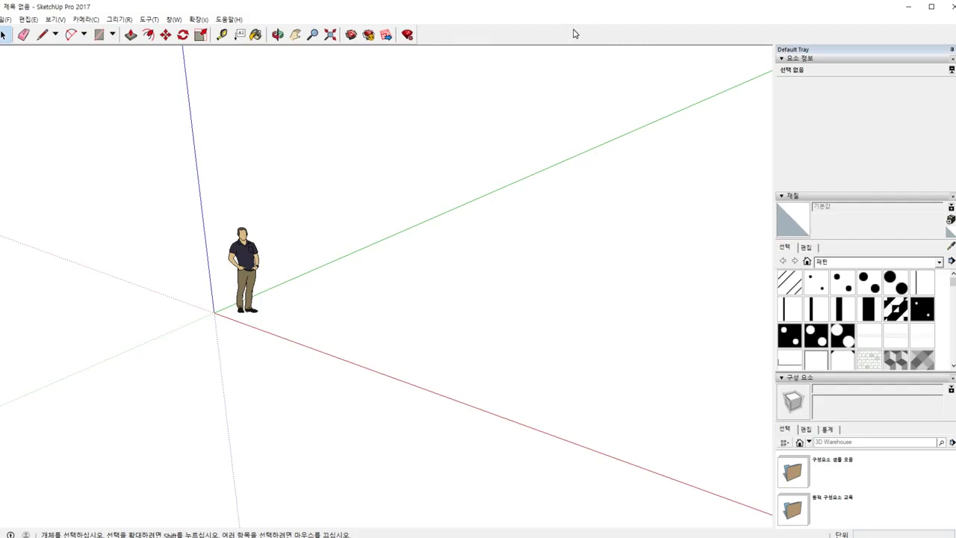
Show the Large Tool Set (큰 도구 세트) toolbar and hide it again
{"action": "right_click", "coordinate": [450, 38]}
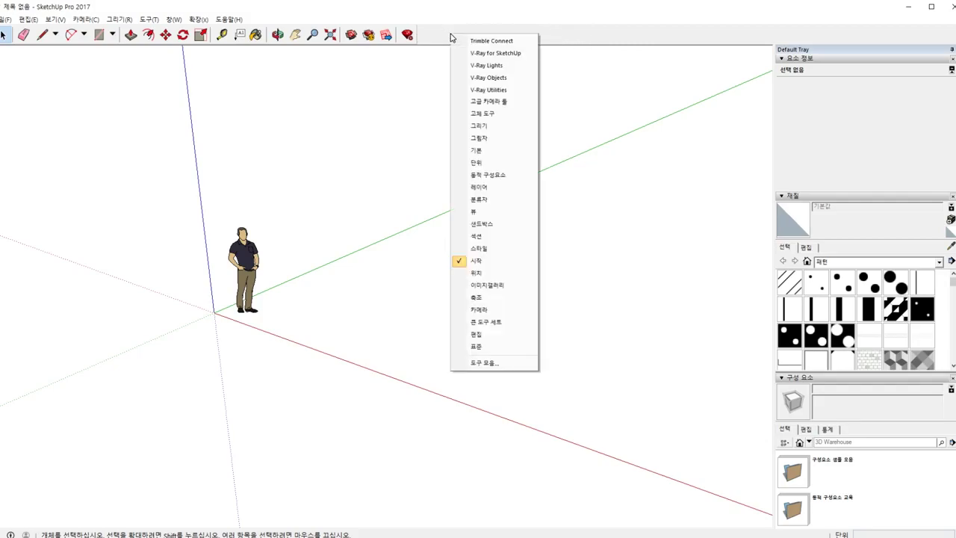
{"action": "left_click", "coordinate": [492, 329]}
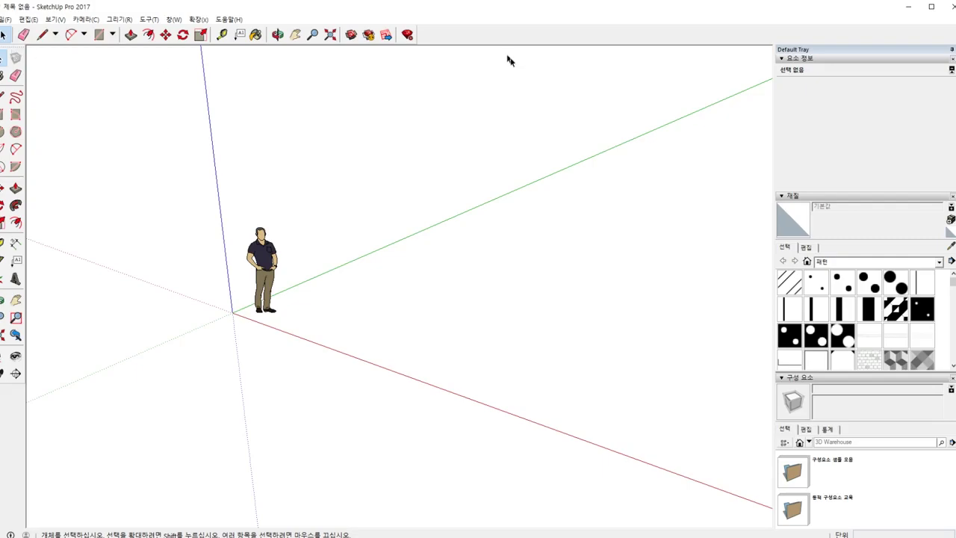
{"action": "right_click", "coordinate": [489, 37]}
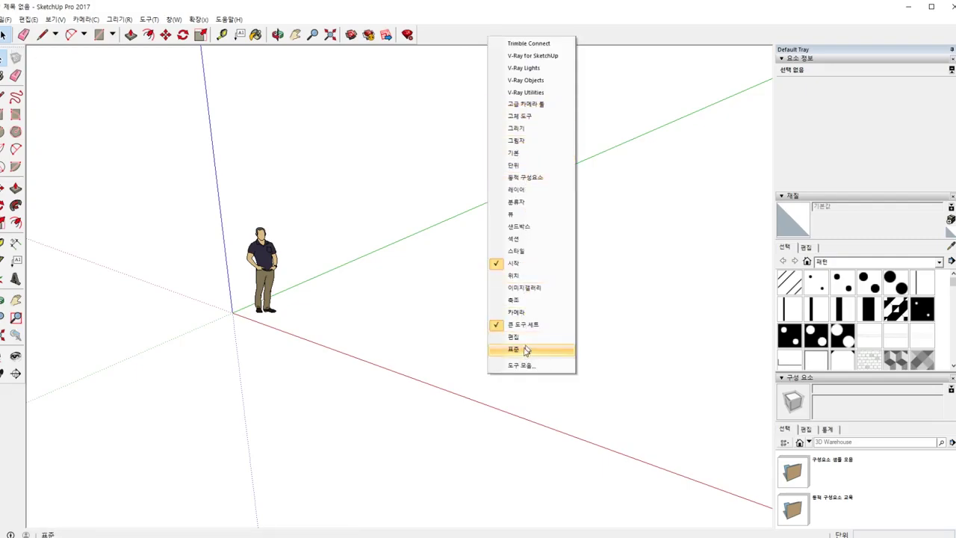
{"action": "left_click", "coordinate": [529, 327]}
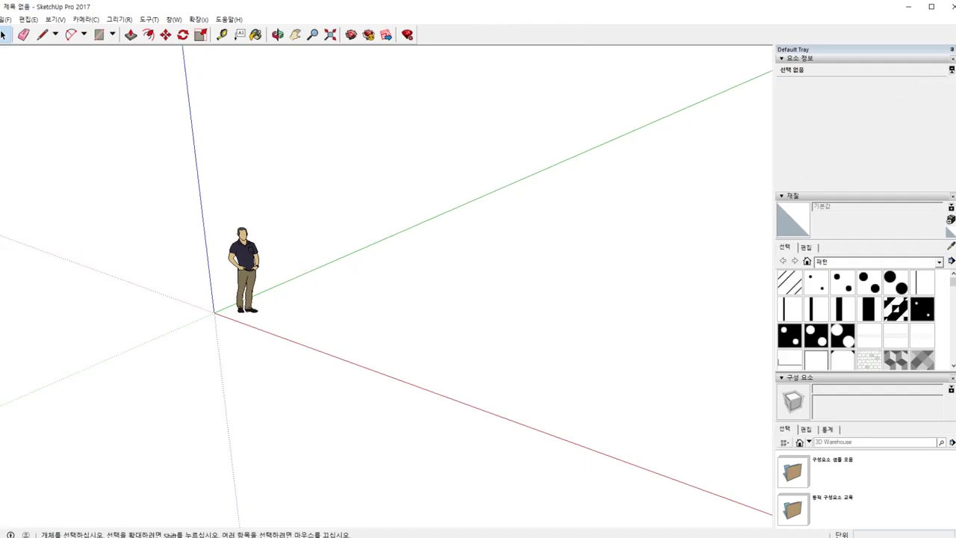
Draw a square of about 2958 mm by 2958 mm on the ground across the red axis
{"action": "left_click", "coordinate": [99, 35]}
{"action": "left_click", "coordinate": [278, 345]}
{"action": "left_click", "coordinate": [503, 328]}
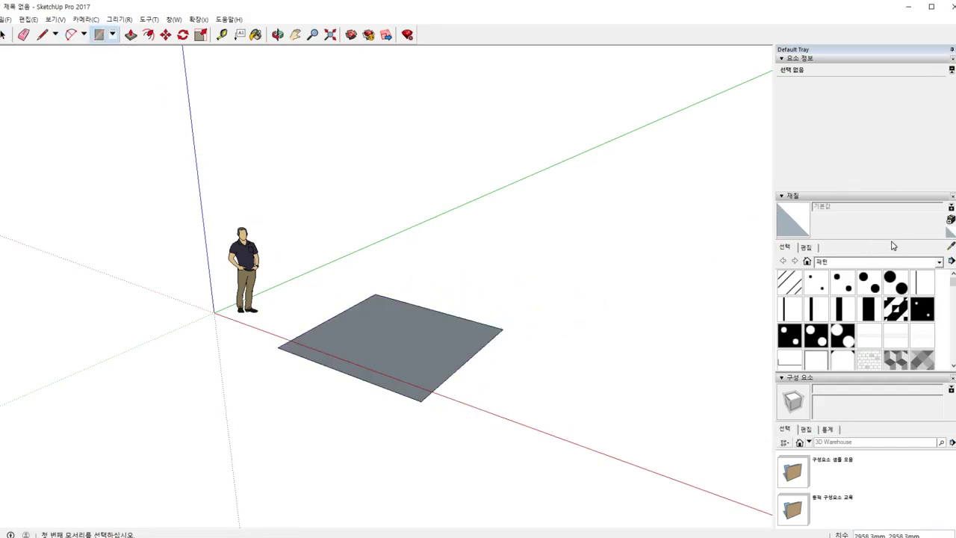
{"action": "middle_click_drag", "start_coordinate": [564, 313], "coordinate": [583, 326]}
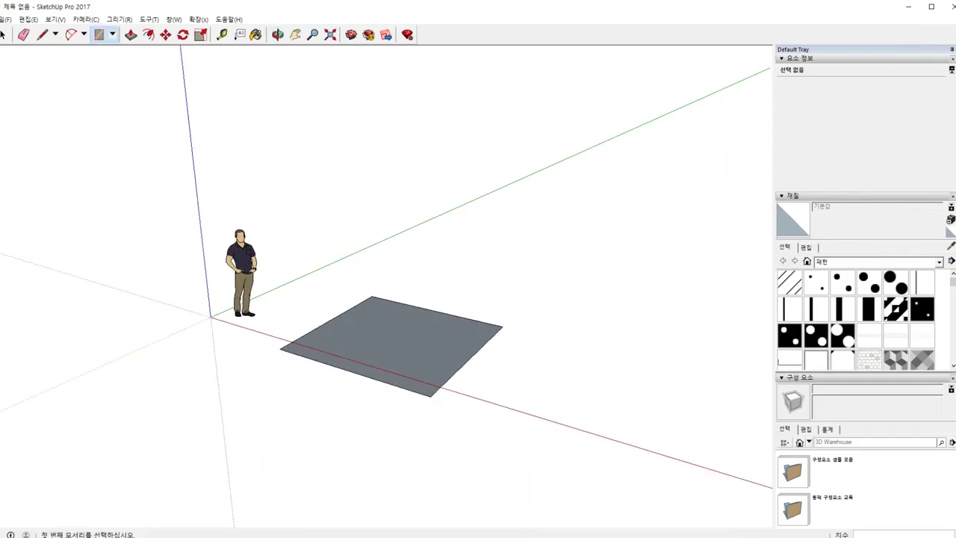
{"action": "middle_click_drag", "start_coordinate": [526, 330], "coordinate": [608, 411]}
Show the Default Tray again beside the model
{"action": "right_click", "coordinate": [617, 37]}
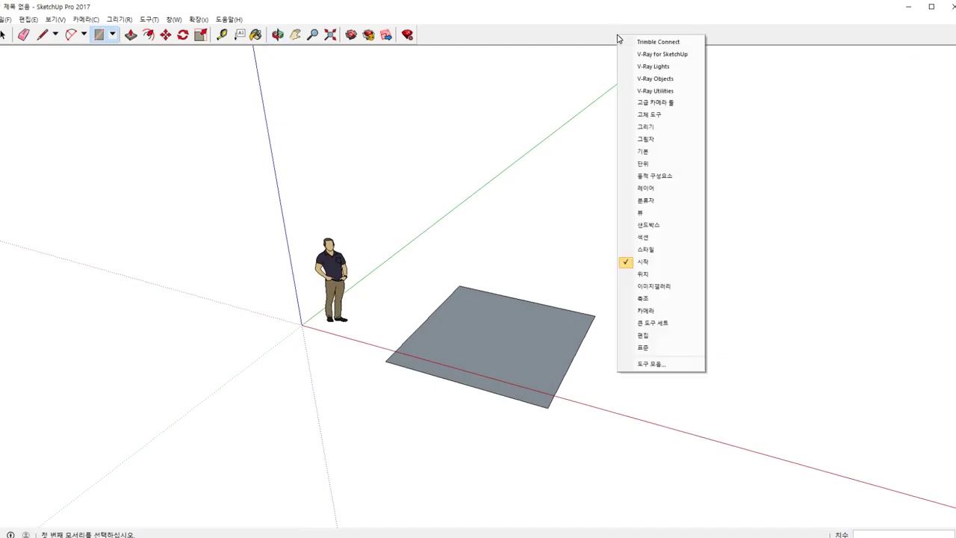
{"action": "left_click", "coordinate": [577, 43]}
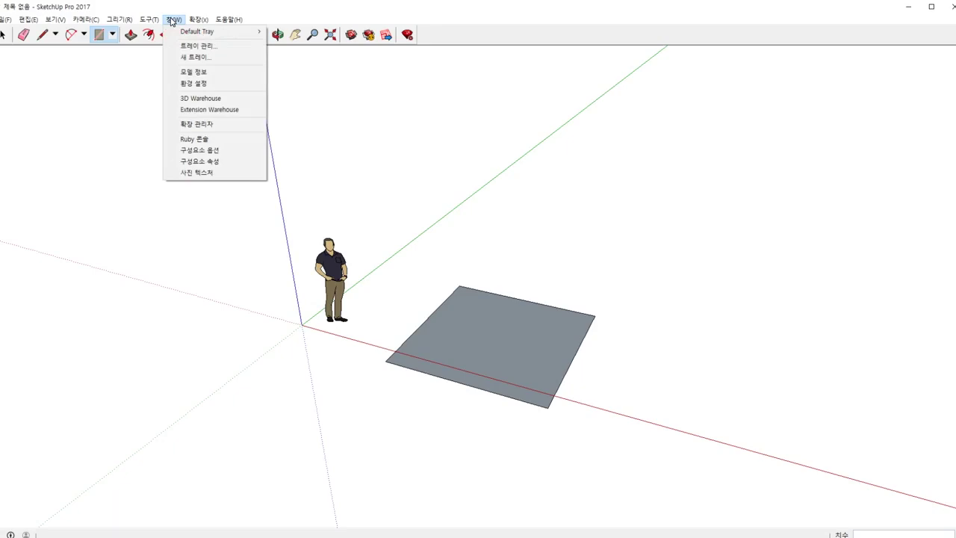
{"action": "mouse_move", "coordinate": [247, 33]}
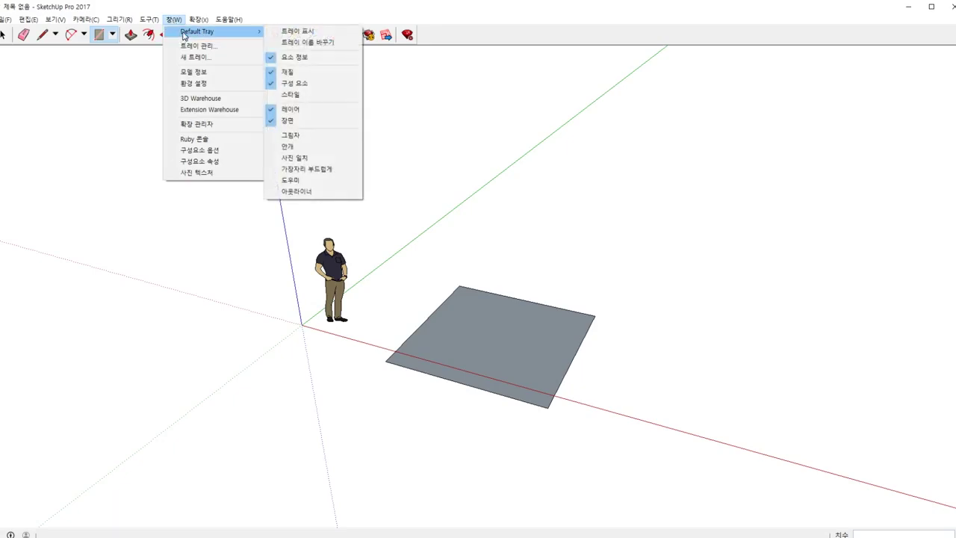
{"action": "left_click", "coordinate": [298, 33]}
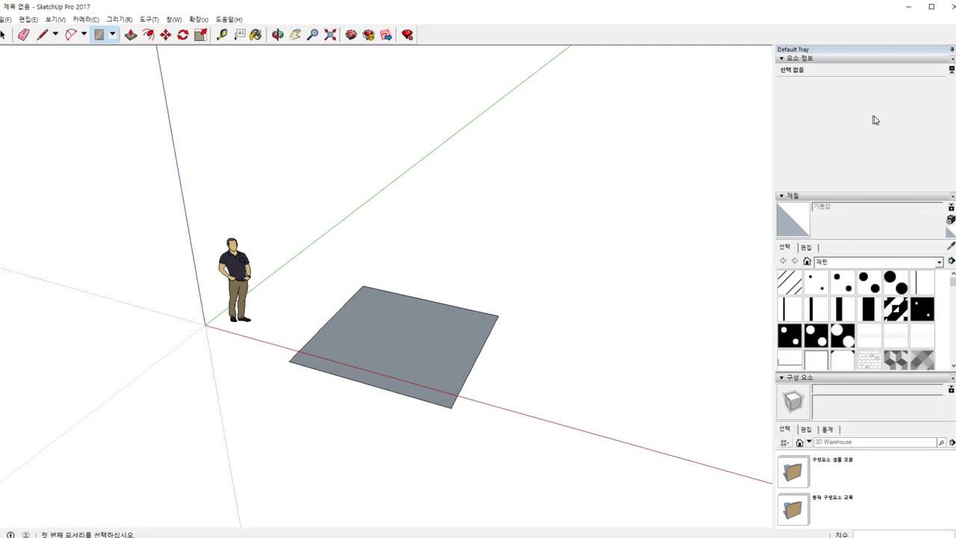
Select the square's face to examine its entity information and browse the pattern materials
{"action": "key", "text": "space"}
{"action": "left_click", "coordinate": [335, 326]}
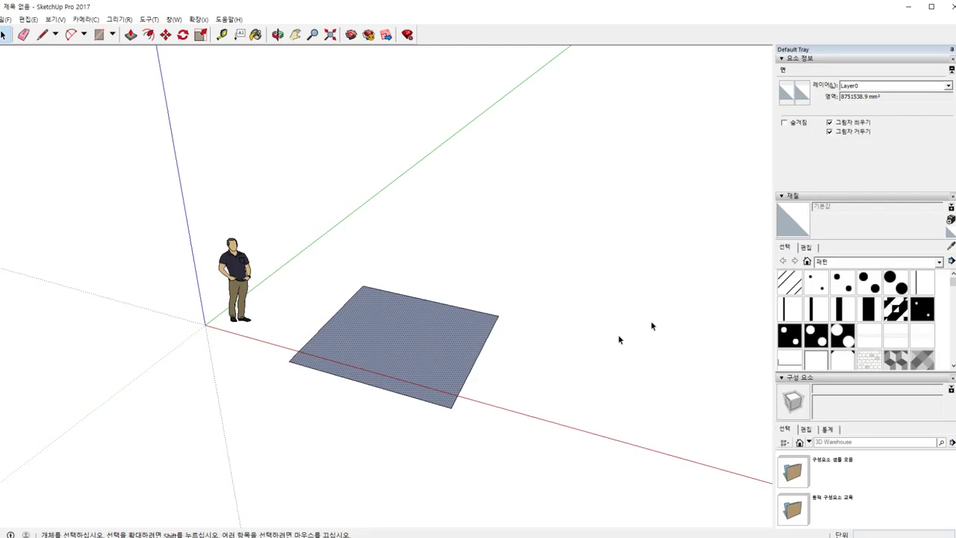
{"action": "scroll", "coordinate": [892, 299], "scroll_direction": "down", "scroll_amount": 3}
{"action": "left_click", "coordinate": [895, 299]}
{"action": "left_click", "coordinate": [896, 321]}
{"action": "scroll", "coordinate": [895, 326], "scroll_direction": "down", "scroll_amount": 5}
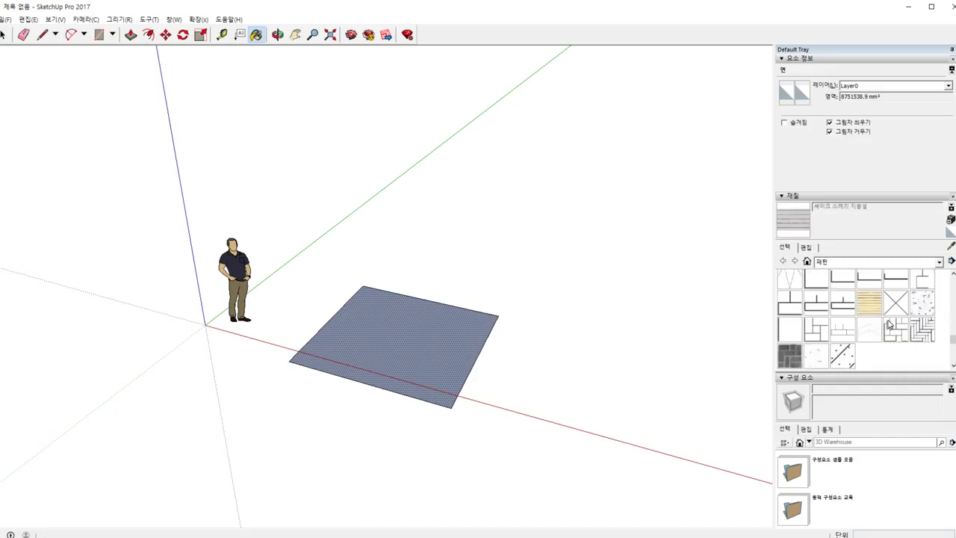
Look through the components, layers and scenes sections of the Default Tray
{"action": "scroll", "coordinate": [870, 403], "scroll_direction": "down", "scroll_amount": 3}
{"action": "scroll", "coordinate": [851, 343], "scroll_direction": "down", "scroll_amount": 5}
{"action": "scroll", "coordinate": [851, 345], "scroll_direction": "down", "scroll_amount": 3}
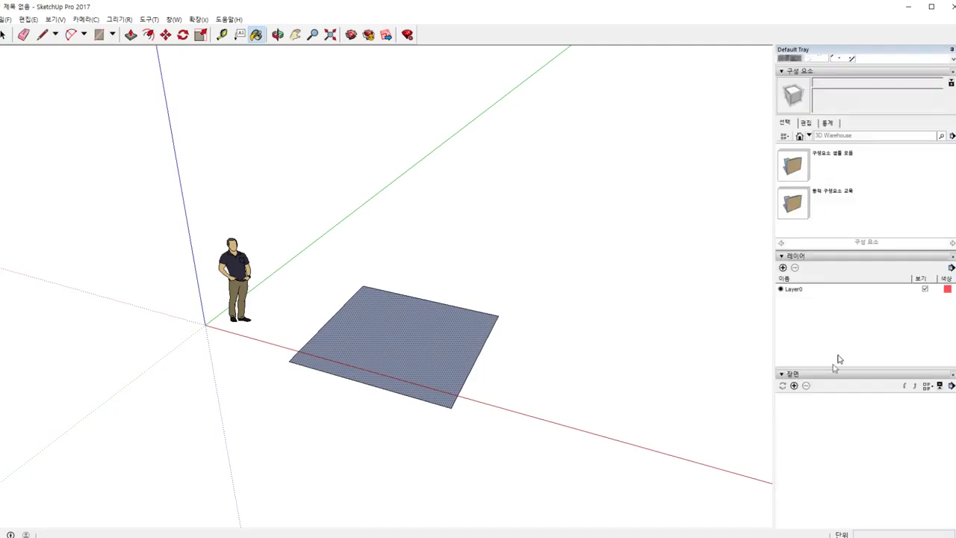
{"action": "scroll", "coordinate": [827, 400], "scroll_direction": "down", "scroll_amount": 3}
{"action": "scroll", "coordinate": [840, 338], "scroll_direction": "up", "scroll_amount": 3}
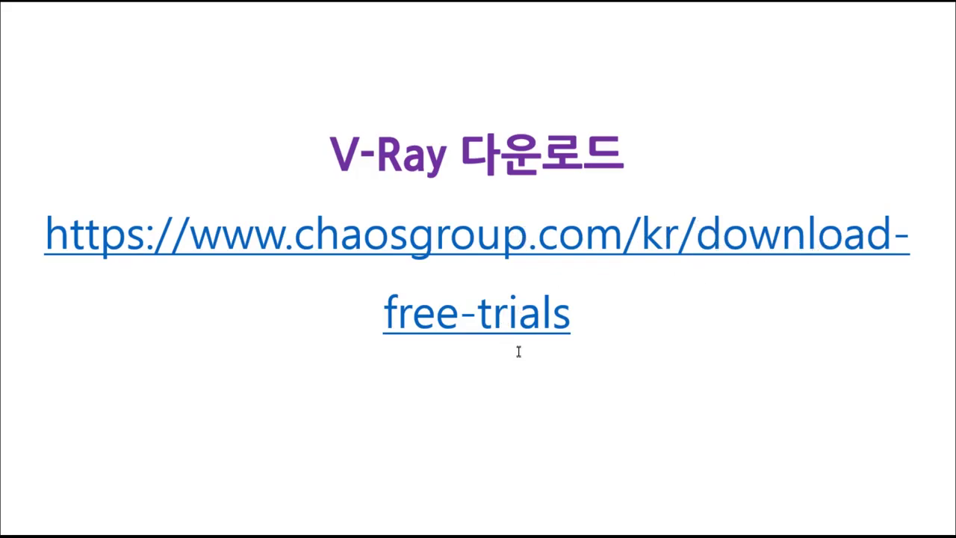
{"action": "left_click_drag", "start_coordinate": [569, 319], "coordinate": [461, 332]}
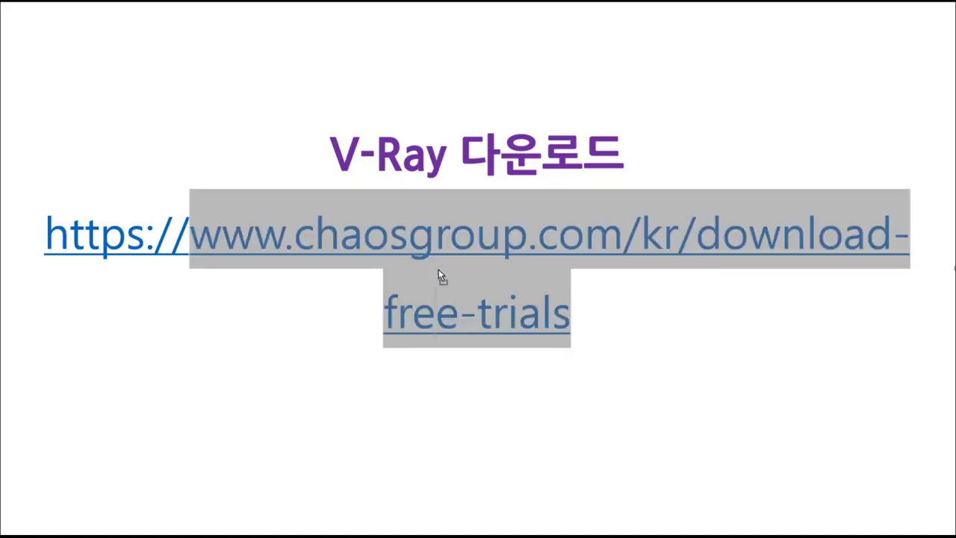
{"action": "left_click", "coordinate": [436, 309]}
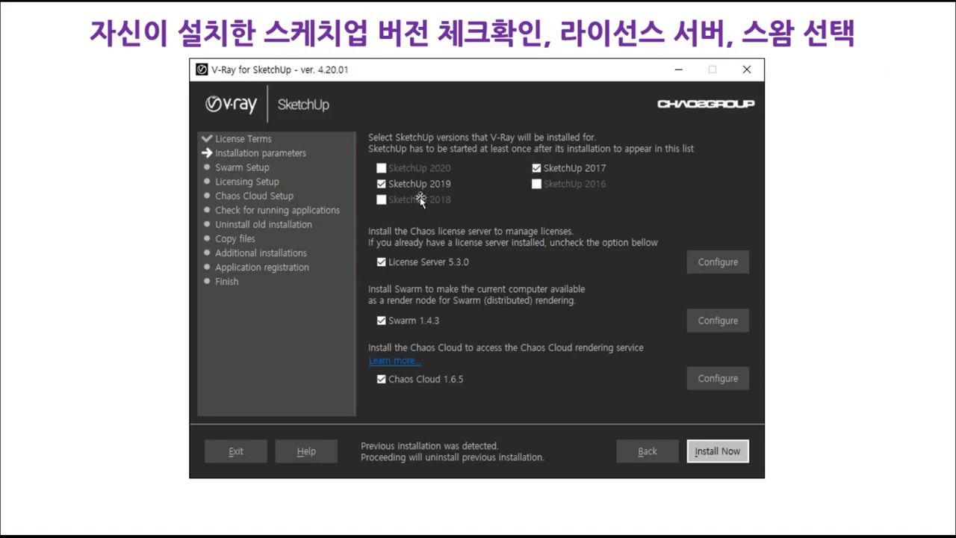
{"action": "left_click", "coordinate": [535, 170]}
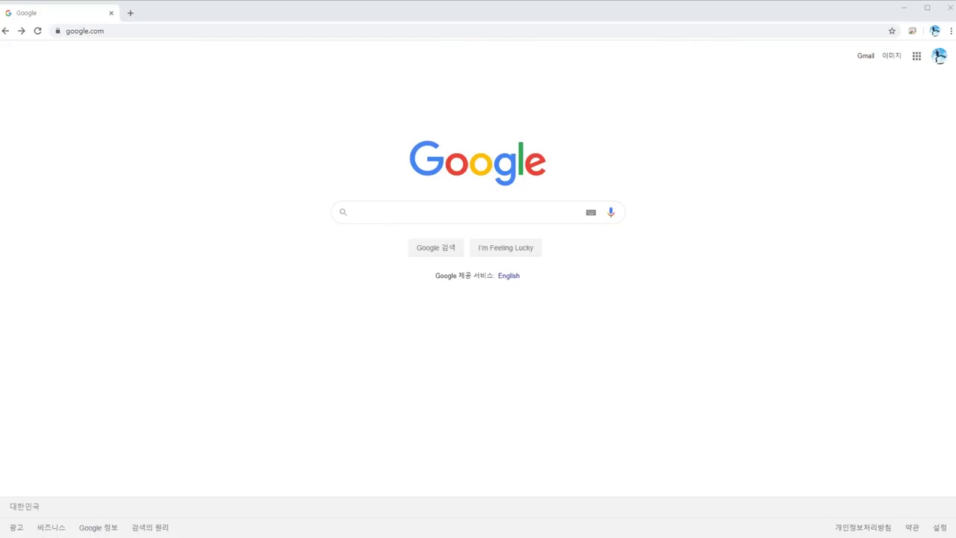
In Chrome, search Google for vray, open the Chaos Group site and go to its downloads
{"action": "left_click", "coordinate": [411, 215]}
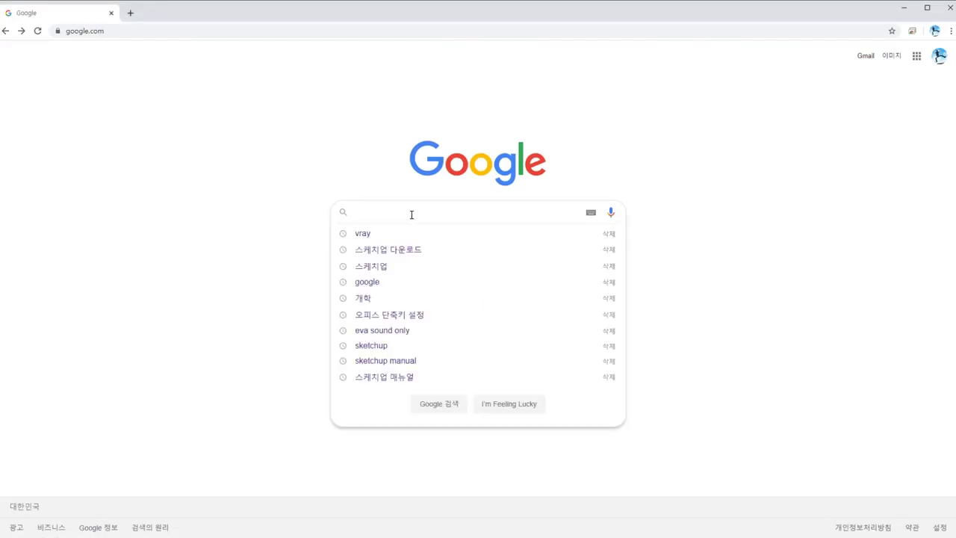
{"action": "key", "text": "Down"}
{"action": "key", "text": "Return"}
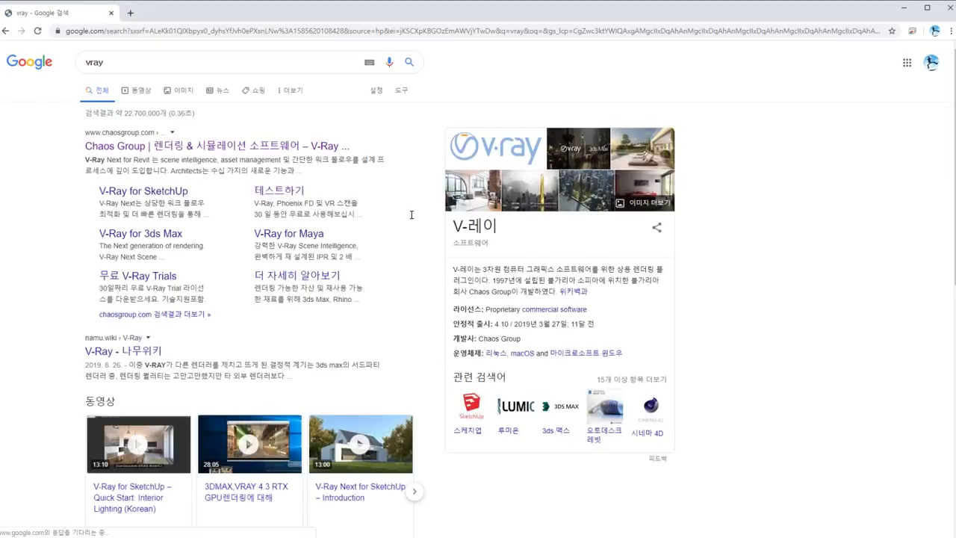
{"action": "left_click", "coordinate": [110, 146]}
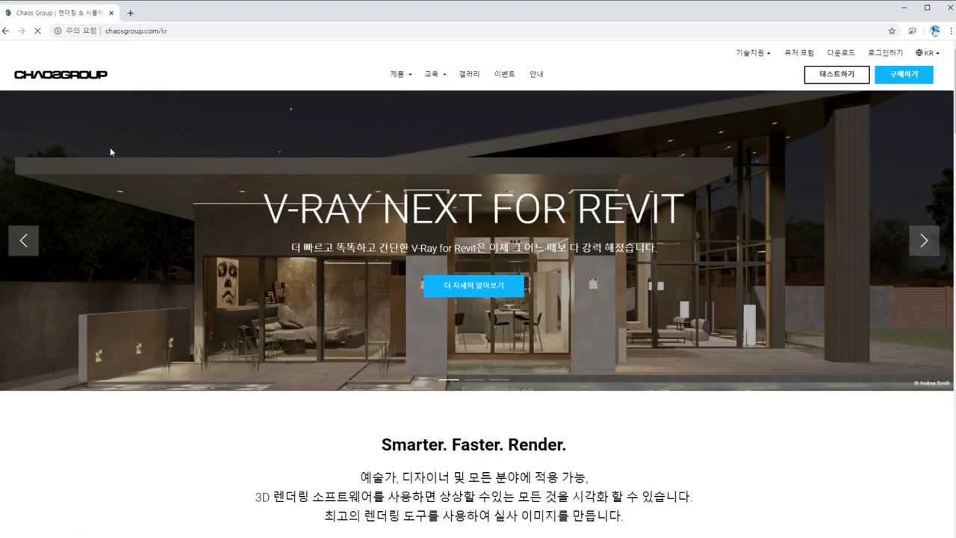
{"action": "left_click", "coordinate": [404, 74]}
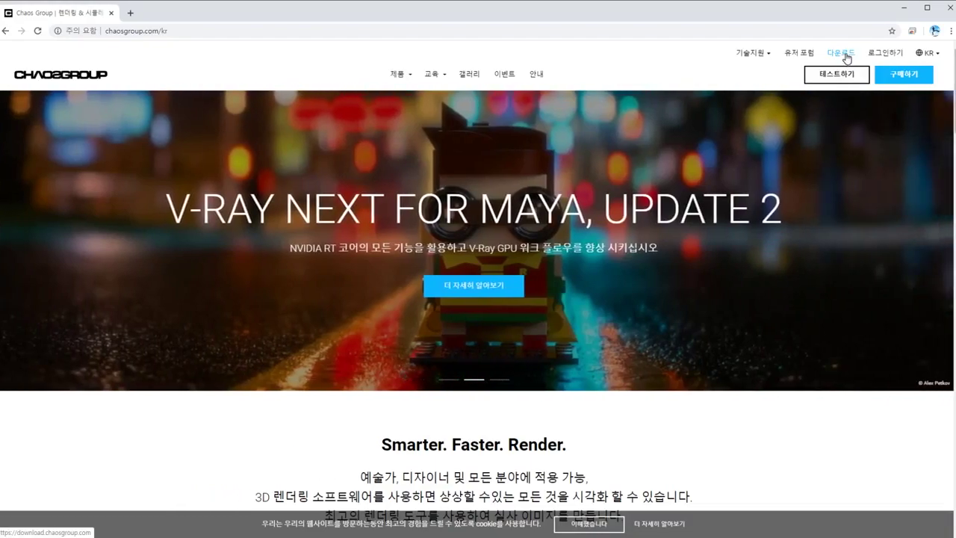
{"action": "left_click", "coordinate": [847, 58]}
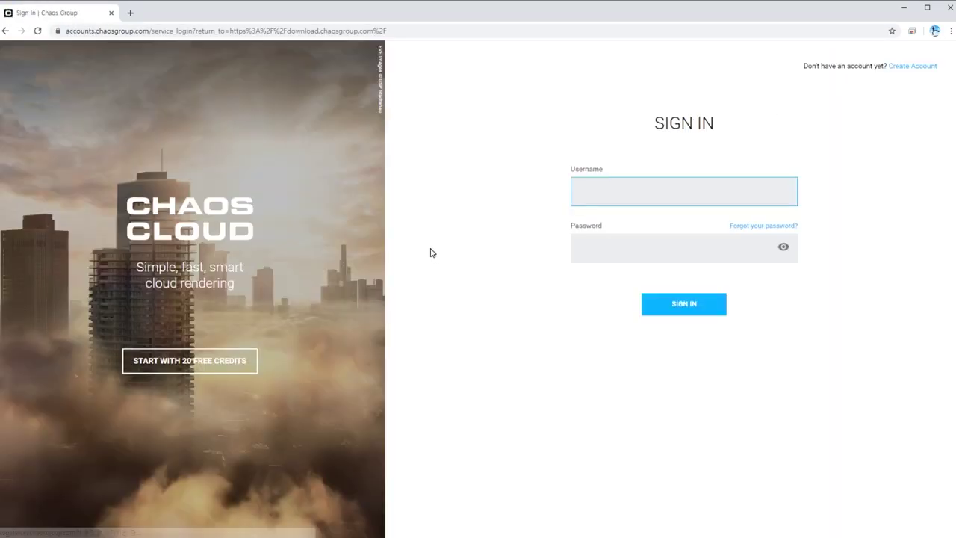
Try to create a Chaos Group account with an e-mail address, and return to the sign-in page
{"action": "left_click", "coordinate": [631, 194]}
{"action": "left_click", "coordinate": [650, 249]}
{"action": "left_click", "coordinate": [640, 195]}
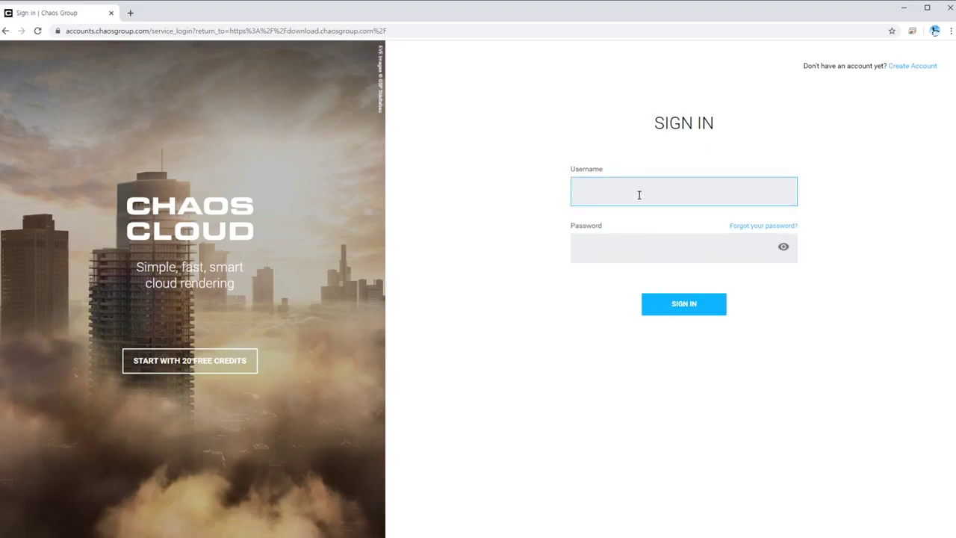
{"action": "left_click", "coordinate": [914, 68]}
{"action": "left_click", "coordinate": [704, 203]}
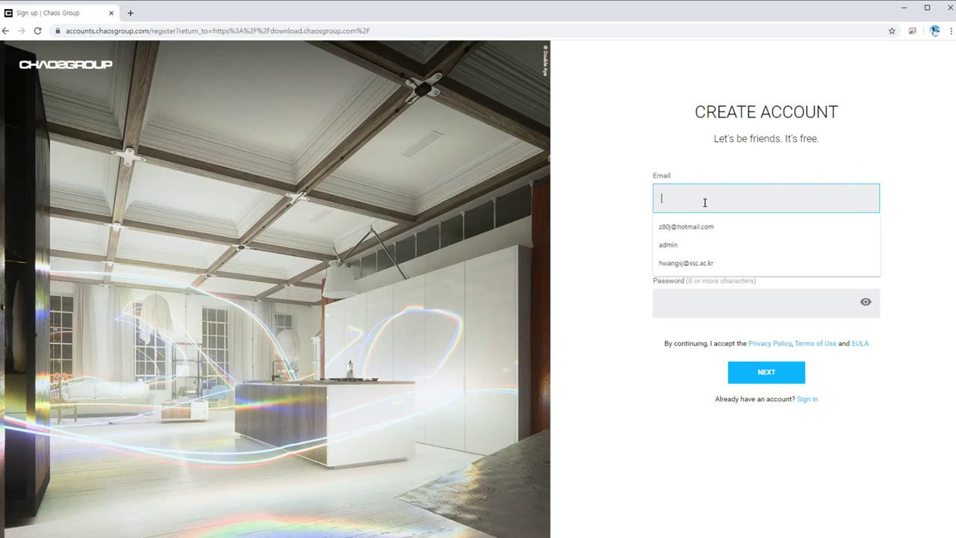
{"action": "left_click", "coordinate": [702, 225]}
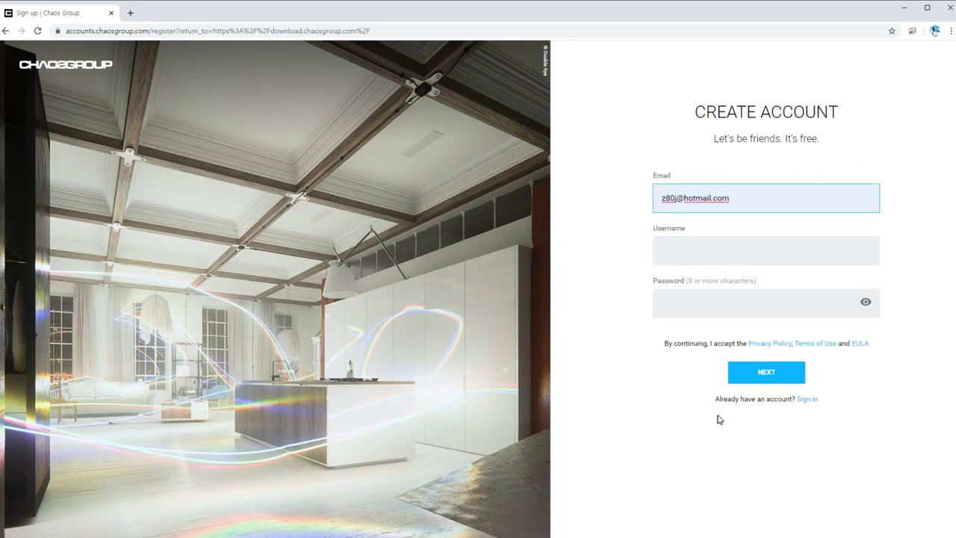
{"action": "left_click", "coordinate": [669, 432]}
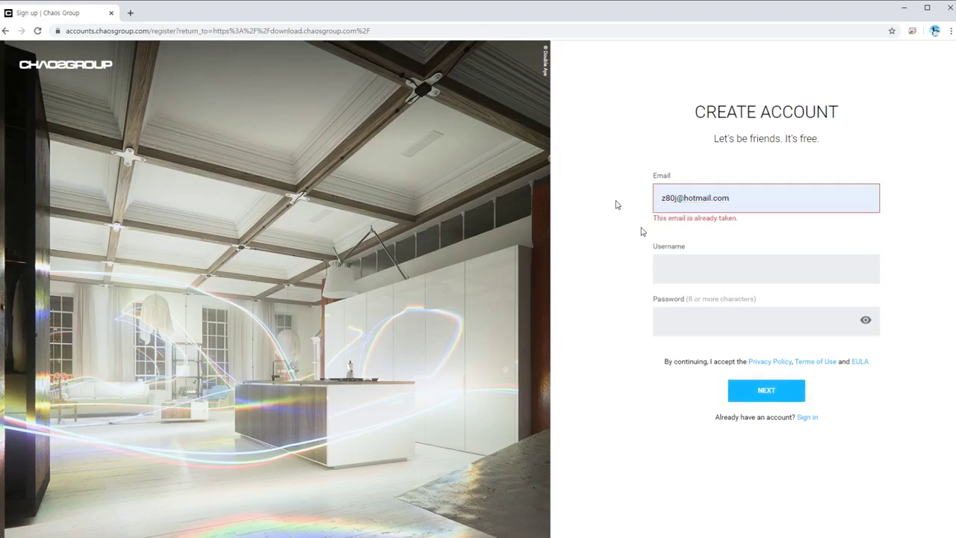
{"action": "left_click", "coordinate": [665, 279]}
{"action": "left_click", "coordinate": [6, 30]}
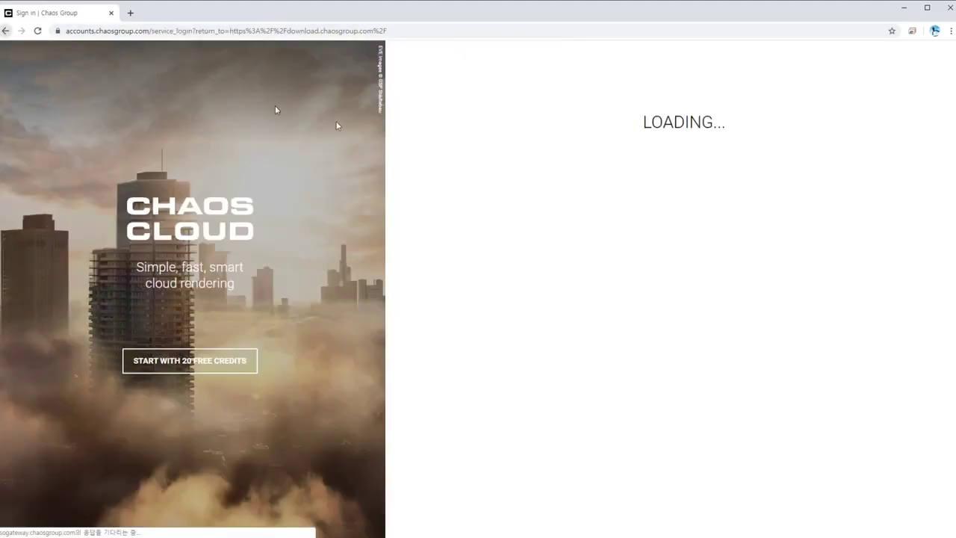
Sign in to Chaos Group with the account's e-mail as username and the account password
{"action": "left_click", "coordinate": [621, 192]}
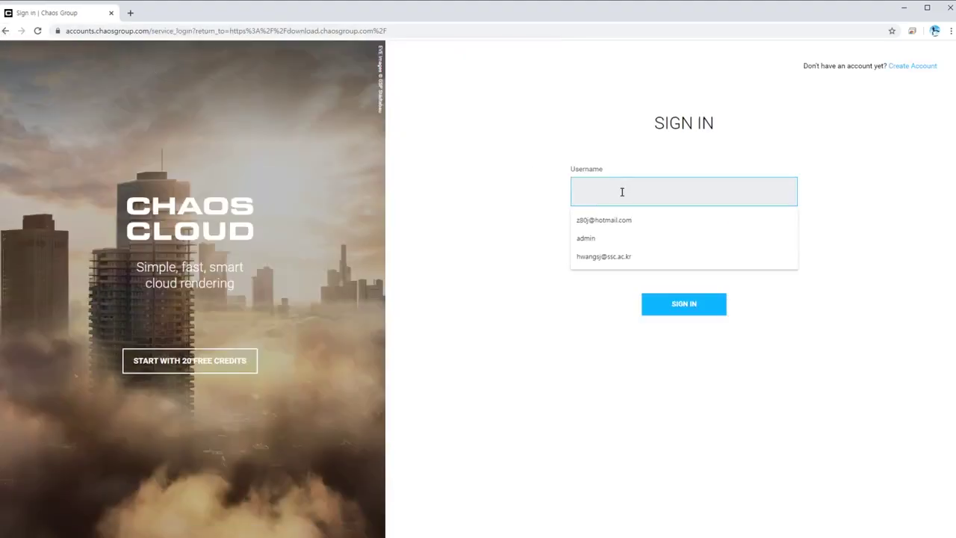
{"action": "left_click", "coordinate": [625, 222]}
{"action": "left_click", "coordinate": [630, 251]}
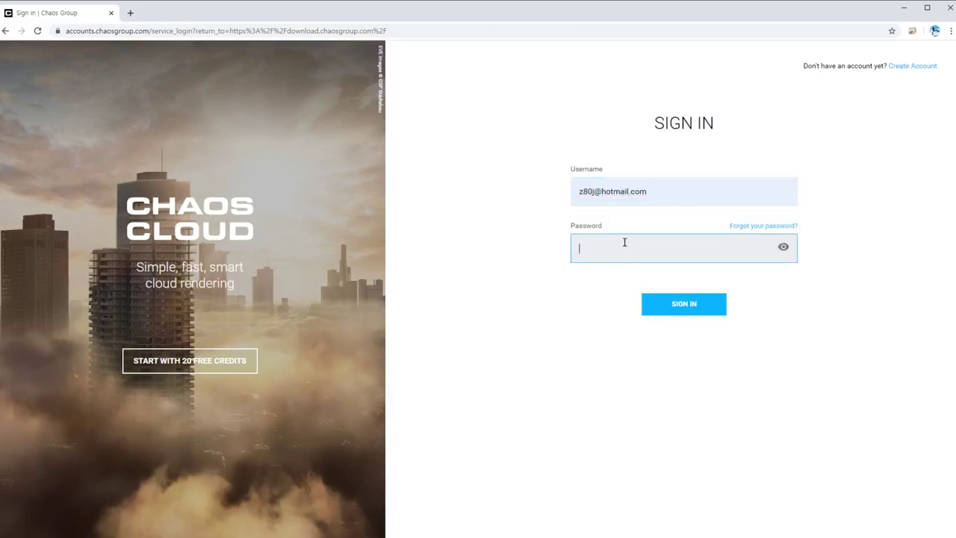
{"action": "key", "text": "Return"}
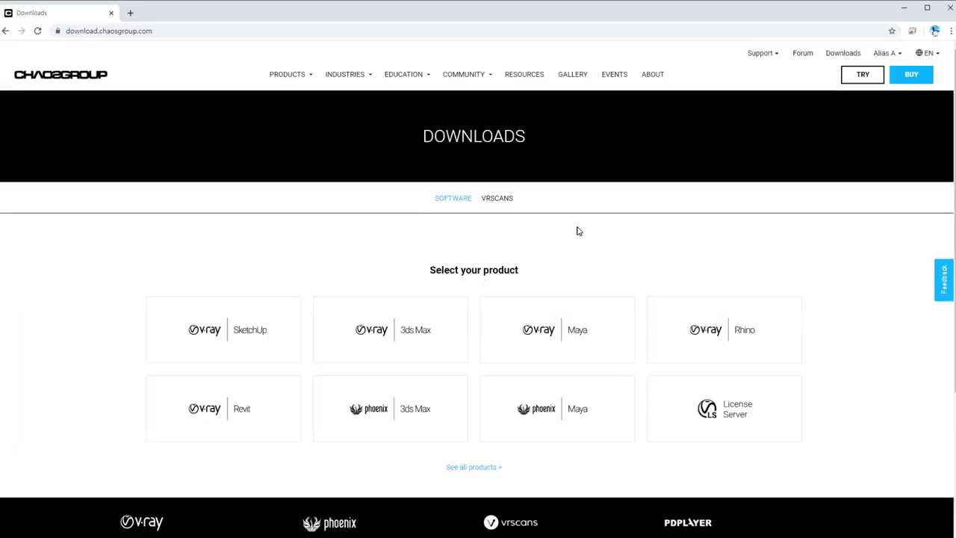
Choose the V-Ray for SketchUp download with 2019 as the host platform version
{"action": "left_click", "coordinate": [258, 341]}
{"action": "scroll", "coordinate": [296, 259], "scroll_direction": "down", "scroll_amount": 2}
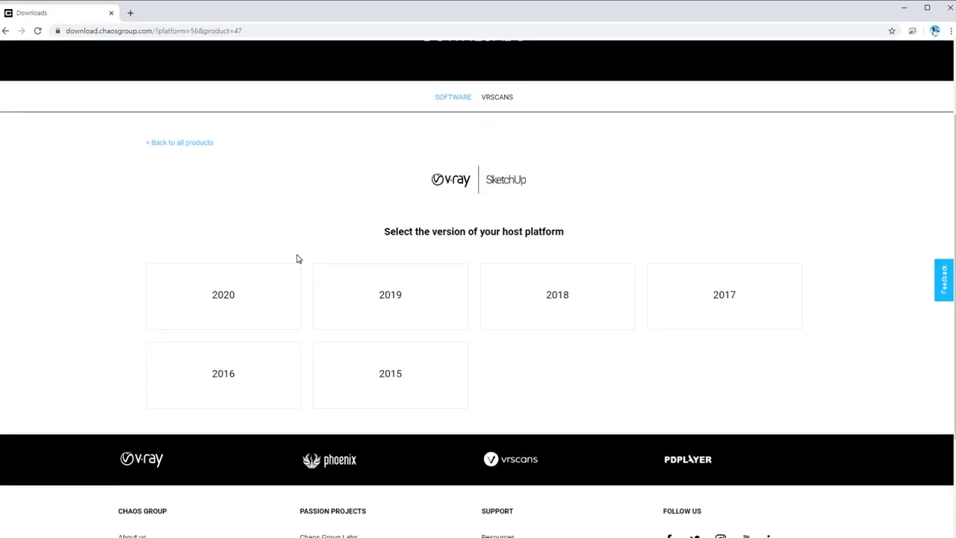
{"action": "scroll", "coordinate": [299, 255], "scroll_direction": "down", "scroll_amount": 1}
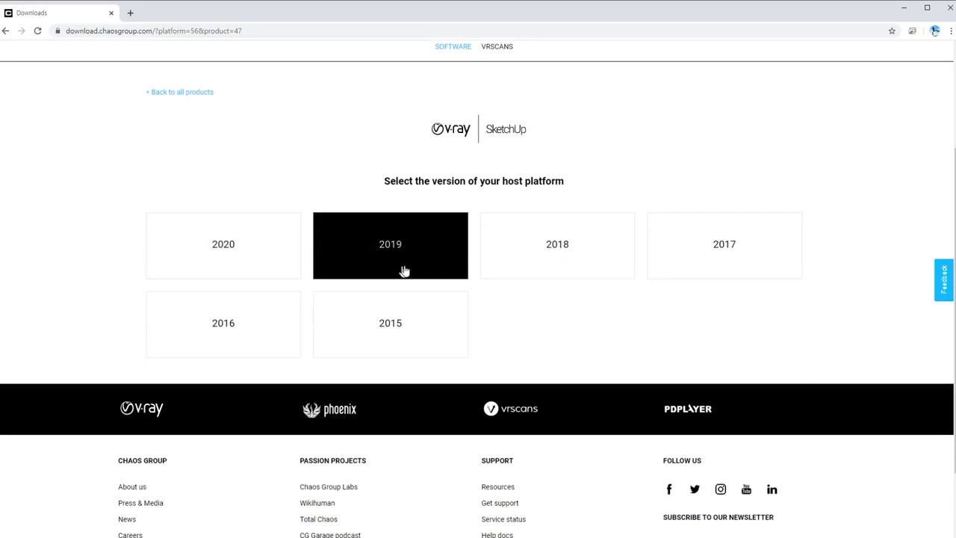
{"action": "left_click", "coordinate": [406, 258]}
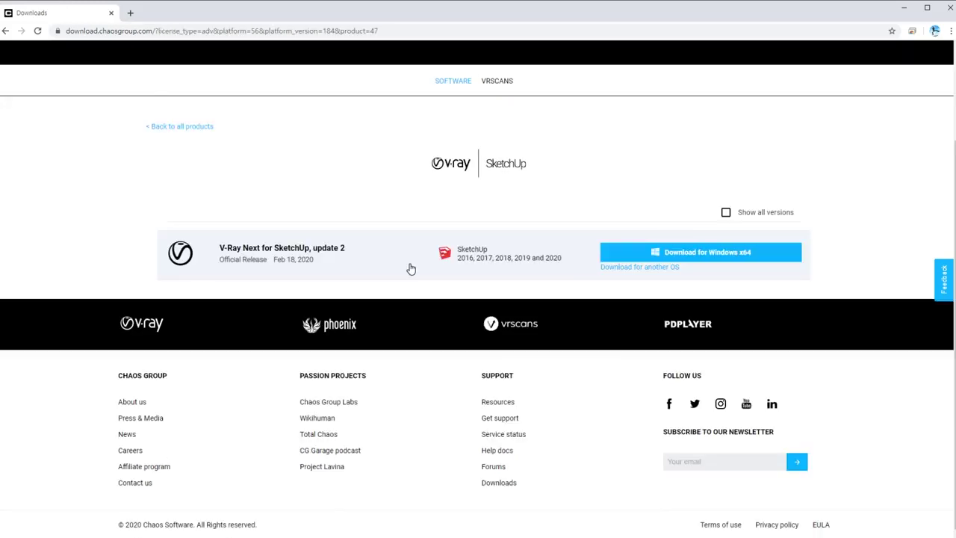
Download the Windows x64 installer vray_42001_sketchup_win.exe for V-Ray Next for SketchUp, update 2, to the Desktop
{"action": "left_click", "coordinate": [709, 260]}
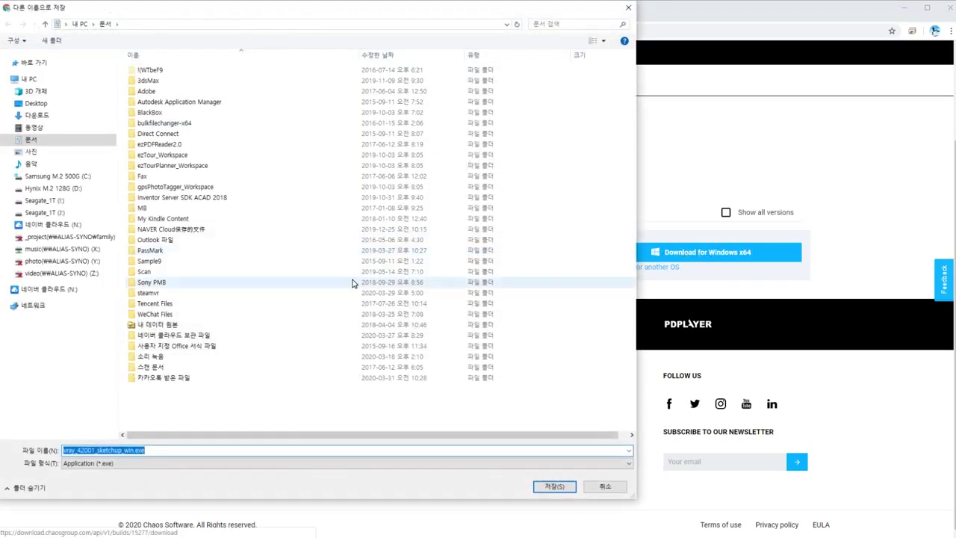
{"action": "left_click", "coordinate": [44, 103]}
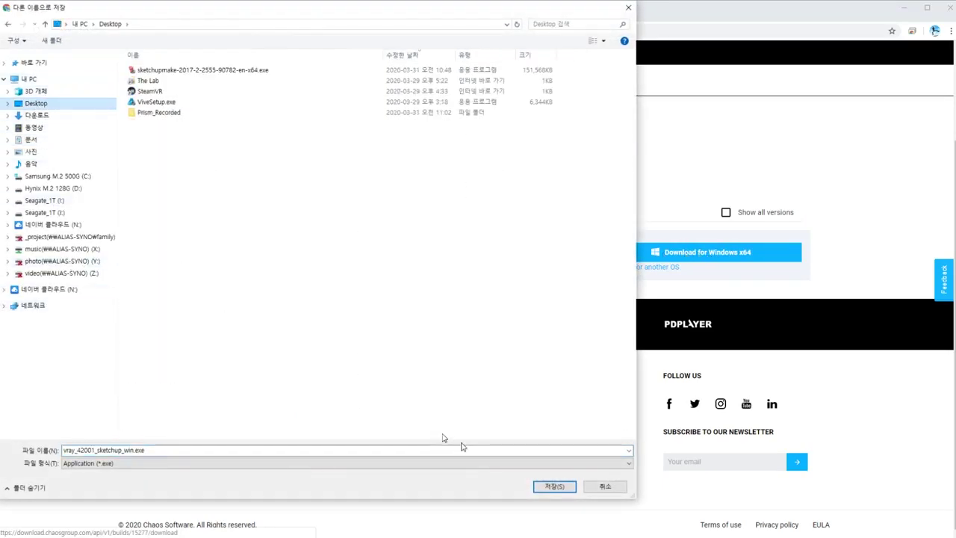
{"action": "left_click", "coordinate": [554, 486]}
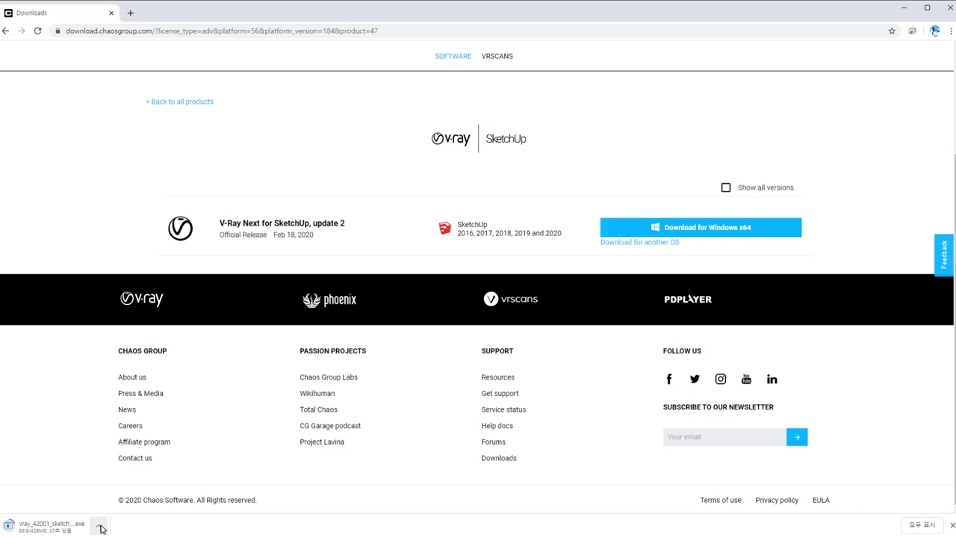
{"action": "left_click", "coordinate": [99, 527]}
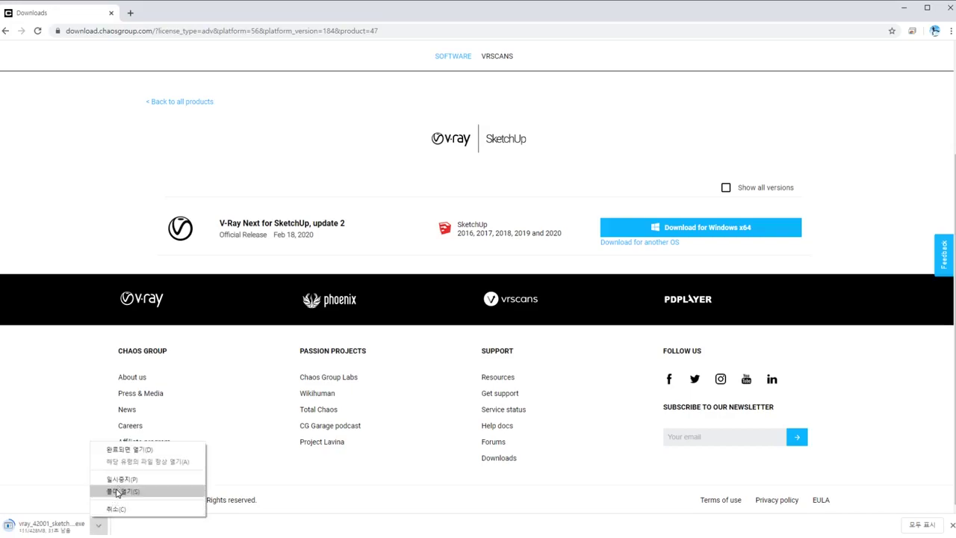
{"action": "left_click", "coordinate": [387, 479]}
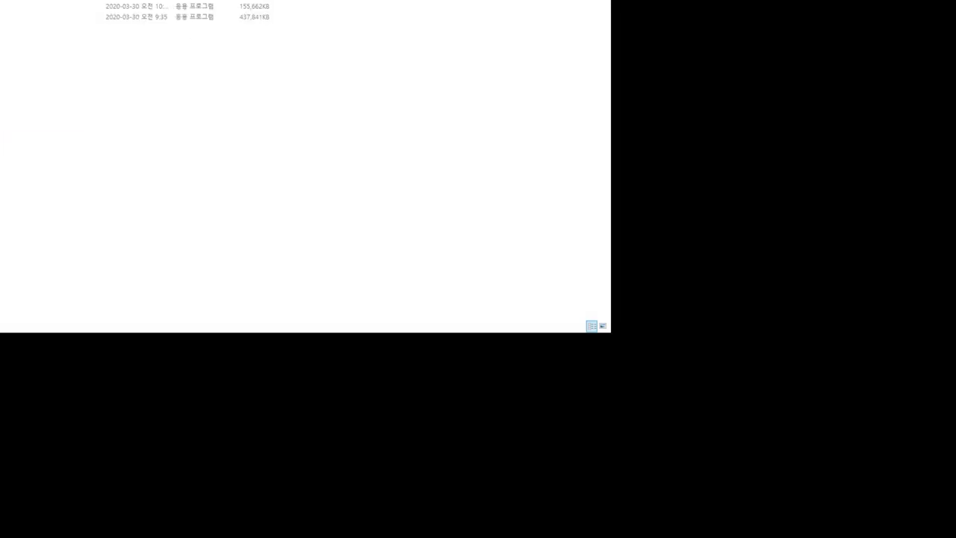
Run the V-Ray installer vray_42001_sketchup_win.exe from the folder, allowing it past the security warning
{"action": "left_click", "coordinate": [134, 17]}
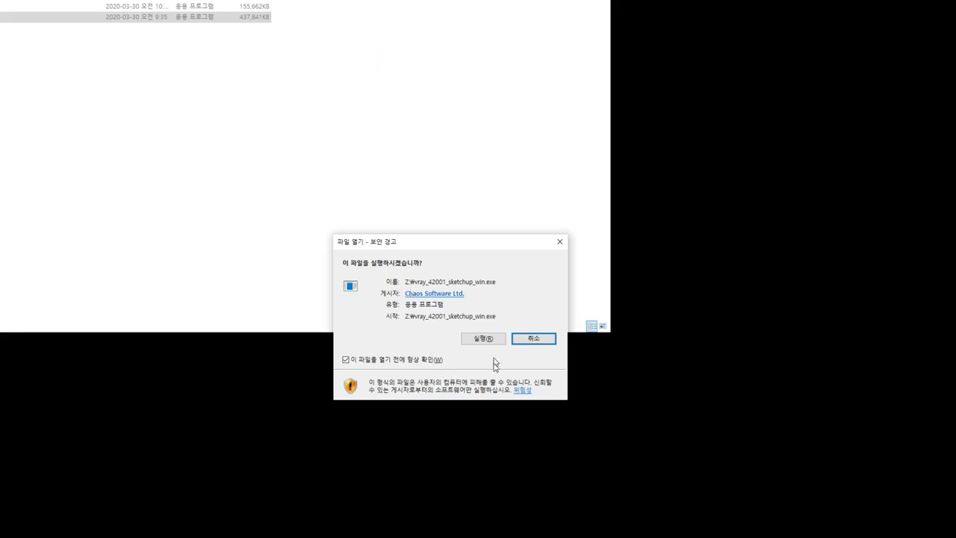
{"action": "left_click", "coordinate": [482, 339]}
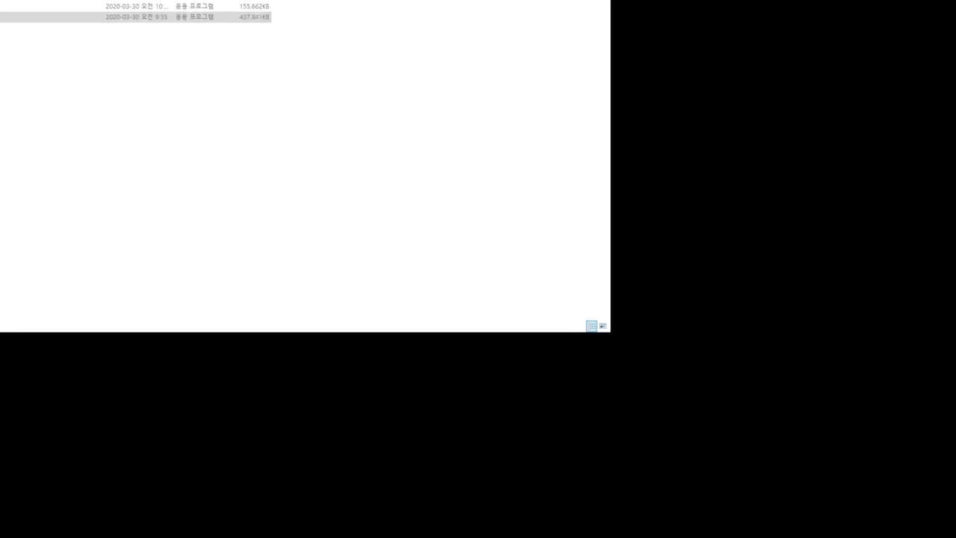
{"action": "left_click_drag", "start_coordinate": [224, 8], "coordinate": [566, 196]}
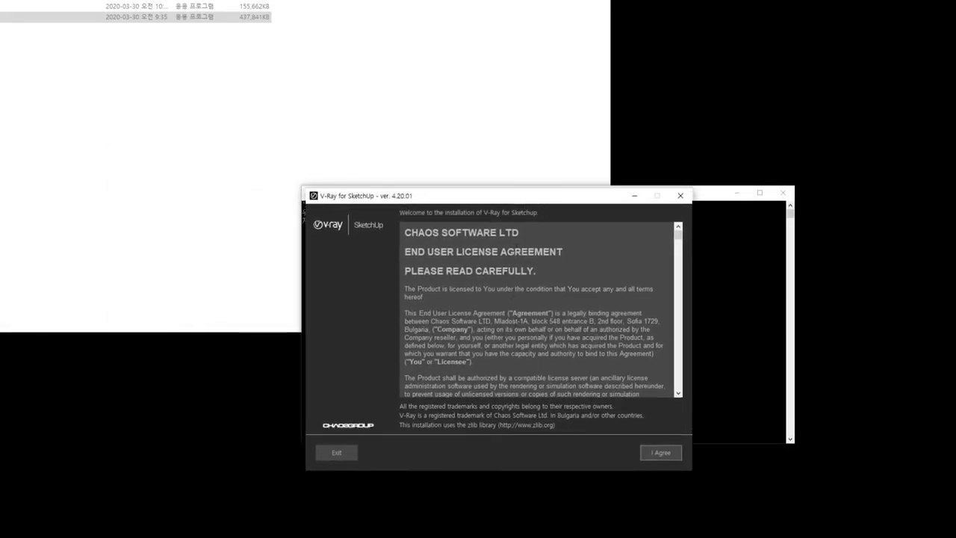
Accept the V-Ray license agreement and start installing for SketchUp 2017 and 2019 without Chaos Cloud 1.6.5
{"action": "left_click", "coordinate": [661, 453]}
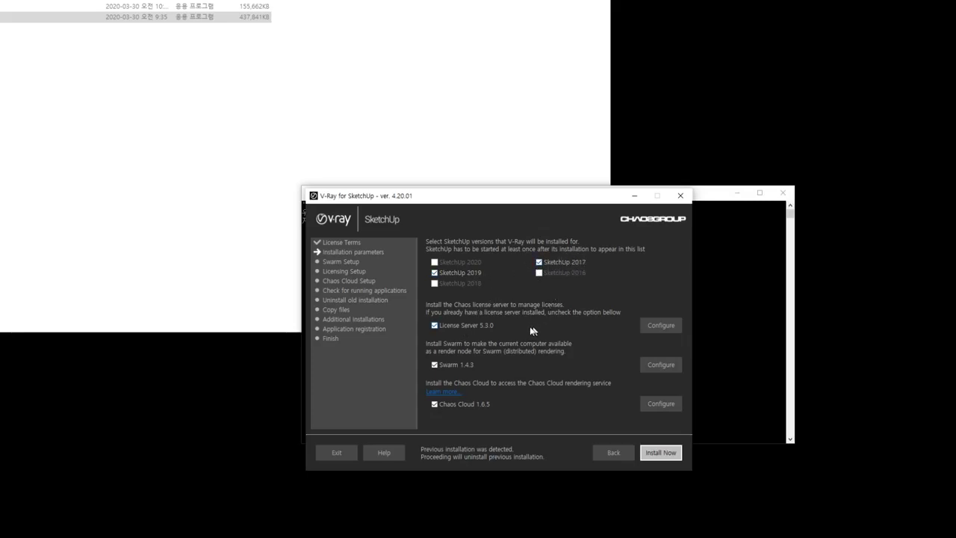
{"action": "left_click", "coordinate": [434, 404]}
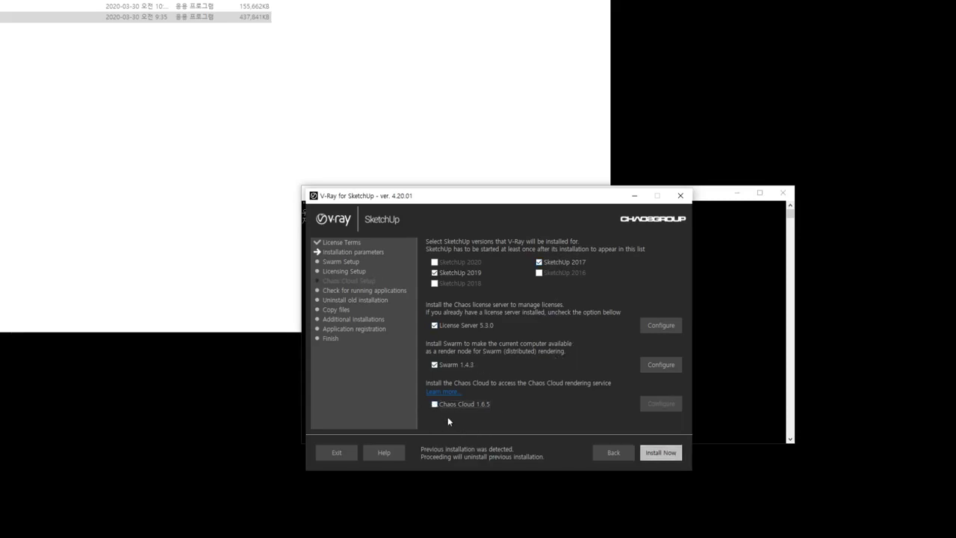
{"action": "left_click", "coordinate": [675, 454]}
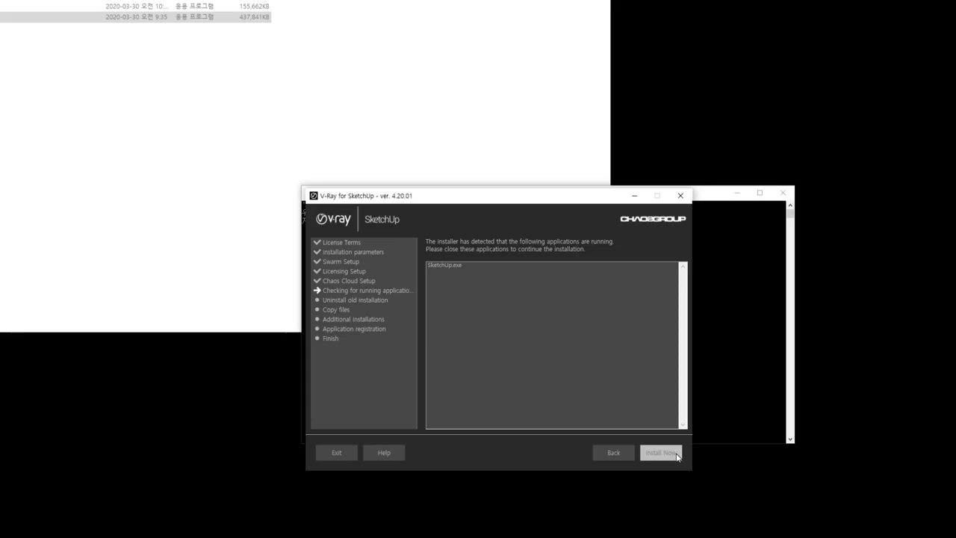
Close the running SketchUp without saving the model and continue the V-Ray installation
{"action": "left_click_drag", "start_coordinate": [465, 267], "coordinate": [427, 265]}
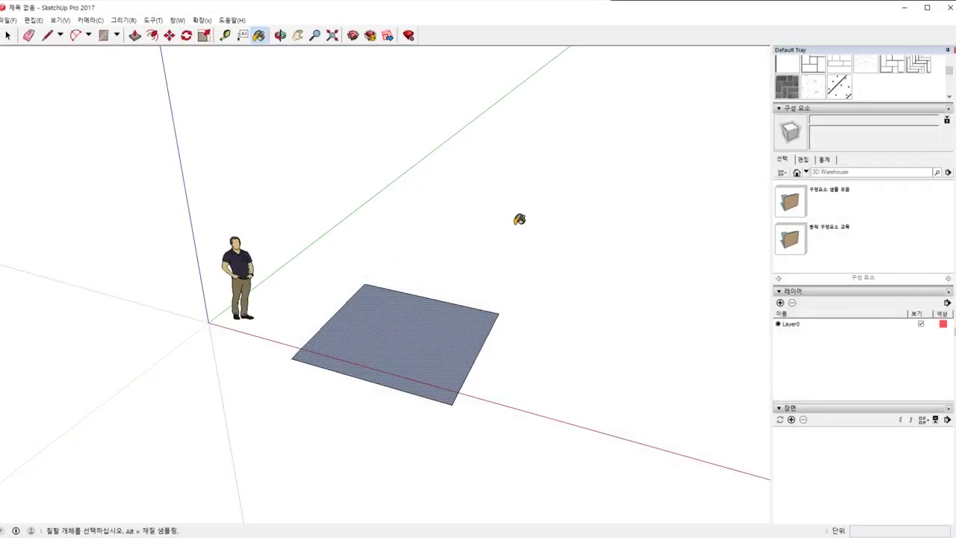
{"action": "left_click", "coordinate": [949, 10]}
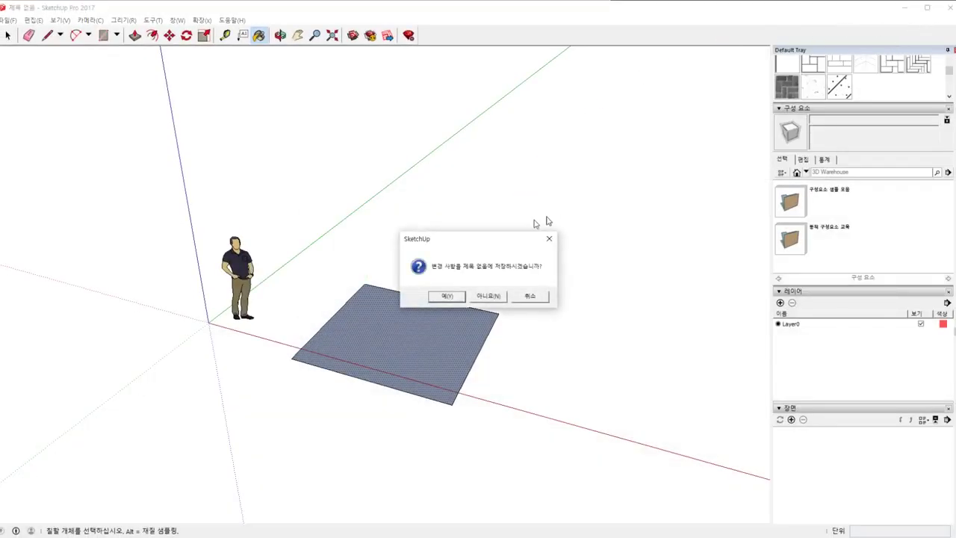
{"action": "left_click", "coordinate": [493, 297]}
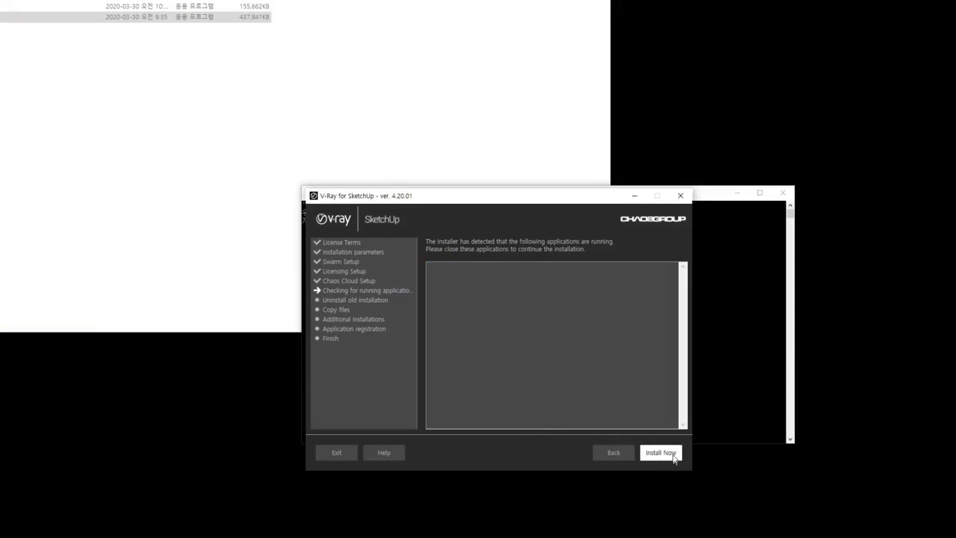
{"action": "left_click", "coordinate": [661, 454]}
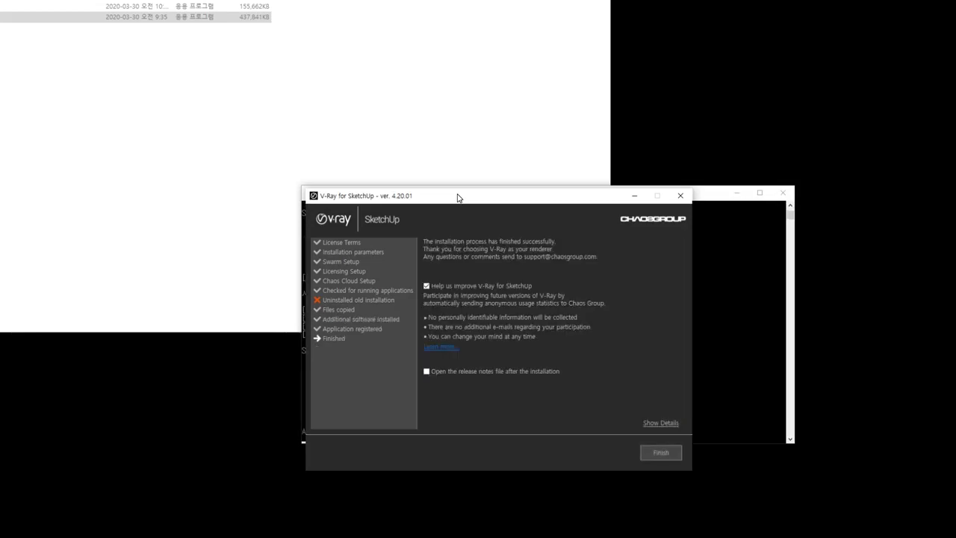
Opt out of sending anonymous V-Ray usage statistics and finish the installer
{"action": "left_click", "coordinate": [427, 286]}
{"action": "left_click", "coordinate": [661, 453]}
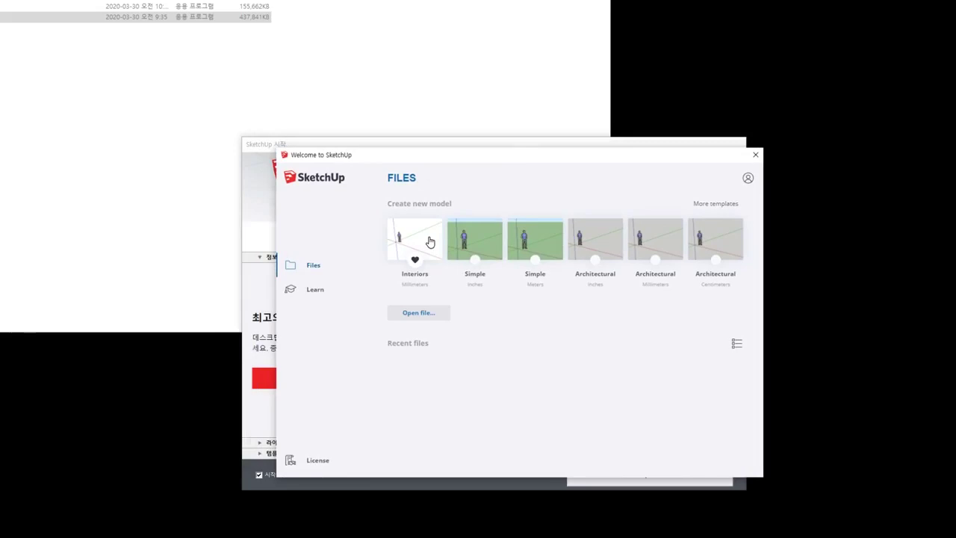
In the Welcome to SketchUp window, show all templates and choose Interiors in millimeters
{"action": "left_click", "coordinate": [717, 205]}
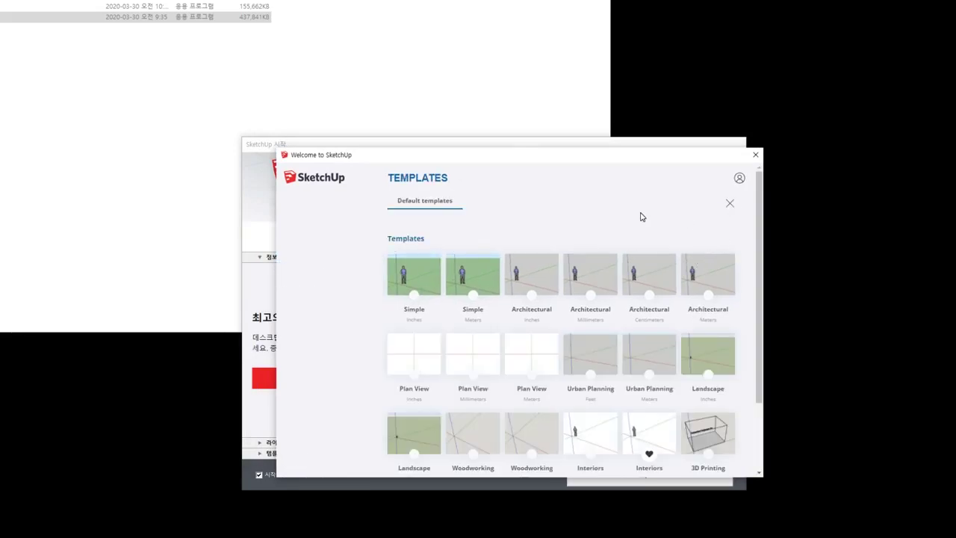
{"action": "scroll", "coordinate": [643, 207], "scroll_direction": "down", "scroll_amount": 2}
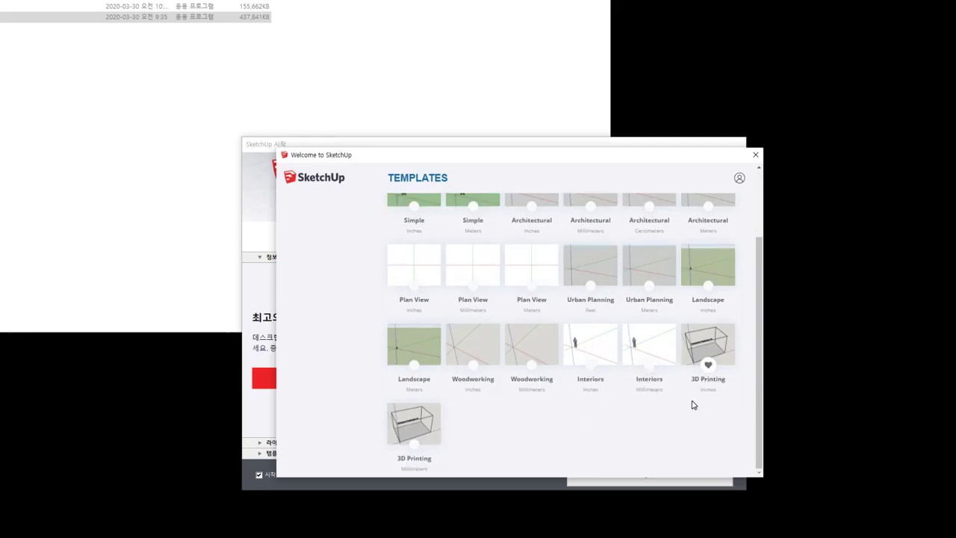
{"action": "left_click", "coordinate": [650, 346]}
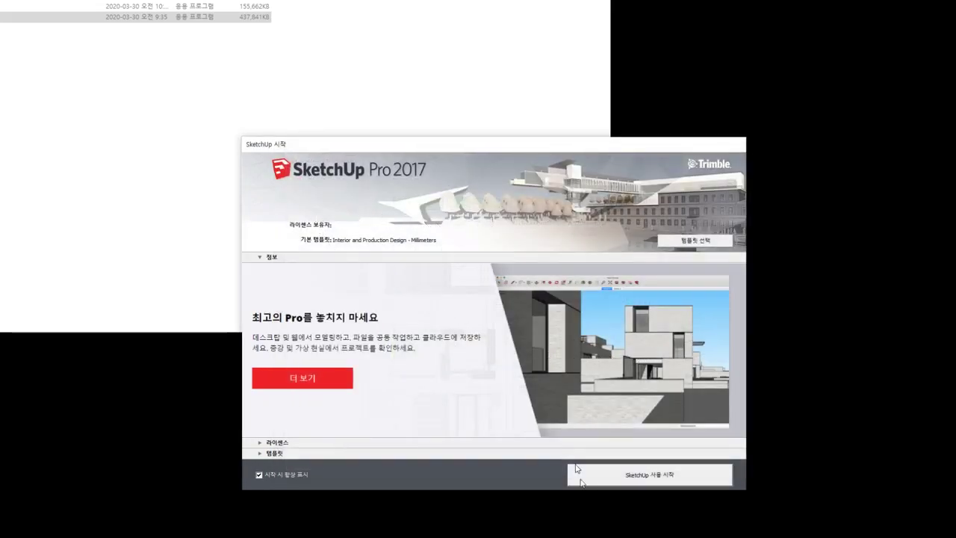
Start SketchUp Pro 2017 with the Interior and Production Design - Millimeters template and maximize its window
{"action": "left_click", "coordinate": [655, 479]}
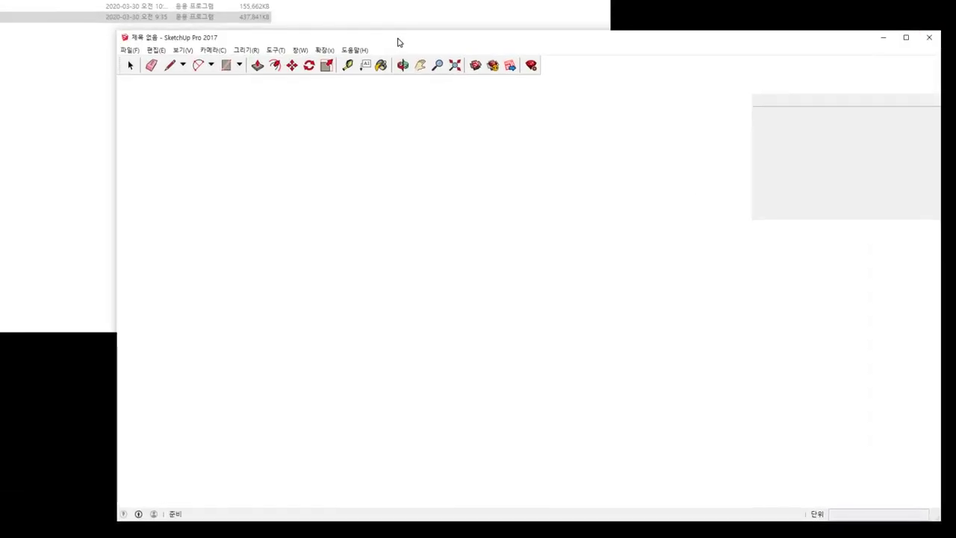
{"action": "left_click_drag", "start_coordinate": [398, 38], "coordinate": [955, 536]}
{"action": "double_click", "coordinate": [955, 536]}
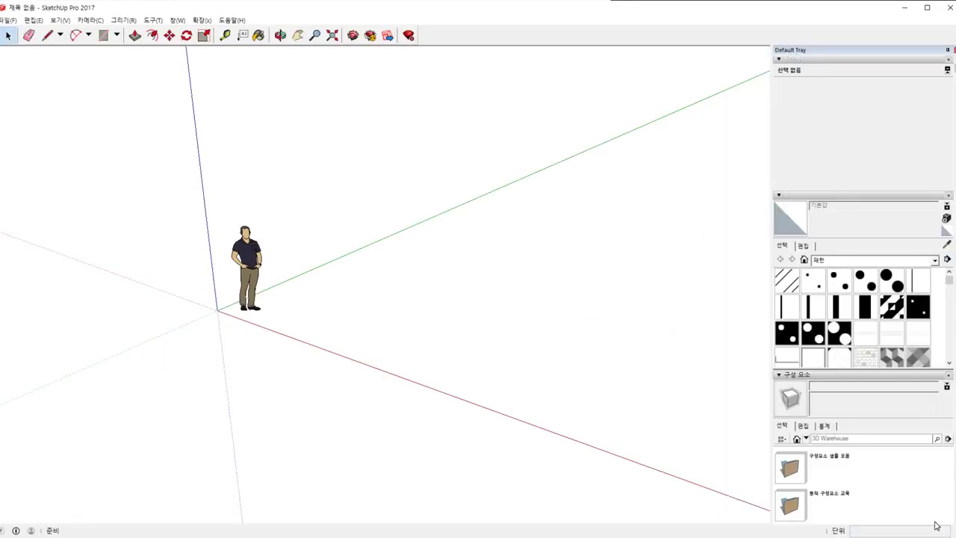
Show the V-Ray for SketchUp, V-Ray Lights, V-Ray Objects and V-Ray Utilities toolbars
{"action": "right_click", "coordinate": [532, 41]}
{"action": "left_click", "coordinate": [478, 36]}
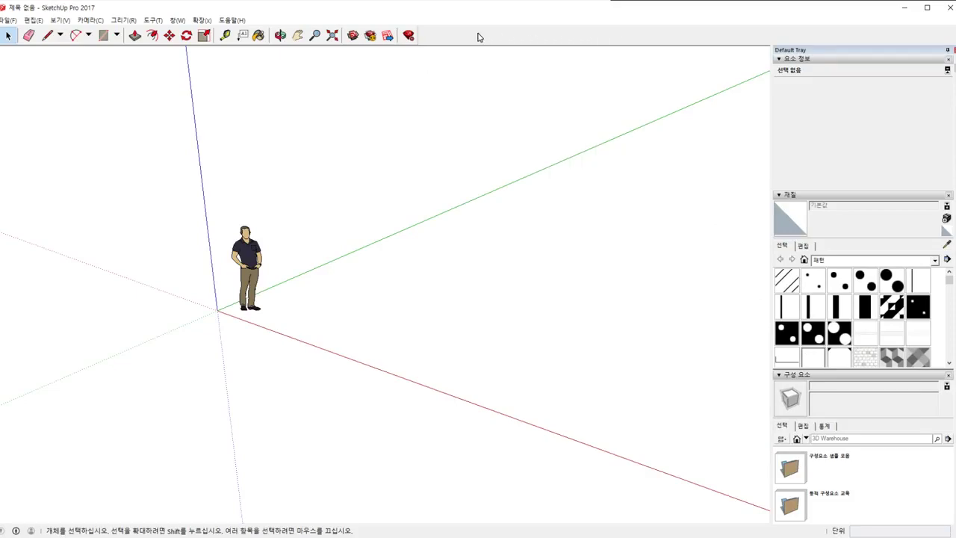
{"action": "right_click", "coordinate": [479, 36]}
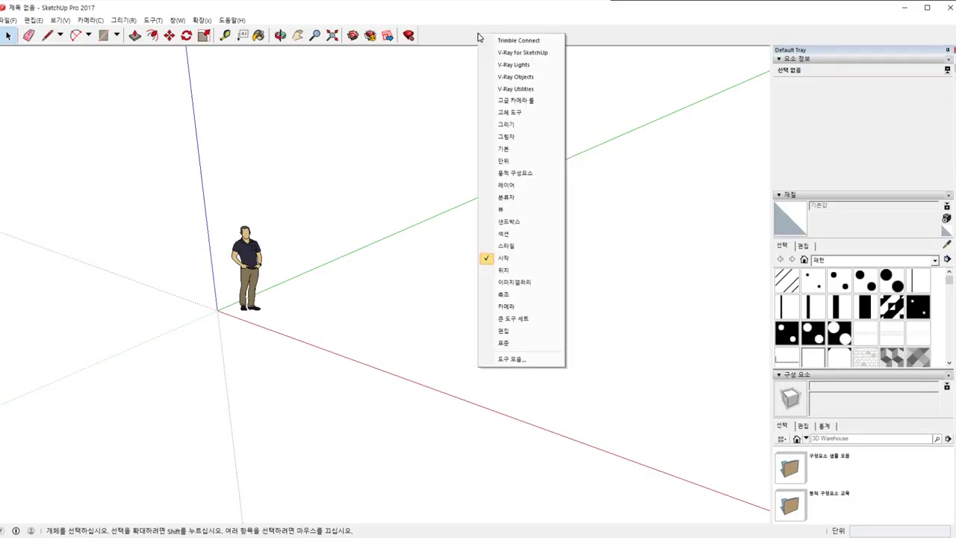
{"action": "left_click", "coordinate": [510, 59]}
{"action": "right_click", "coordinate": [516, 35]}
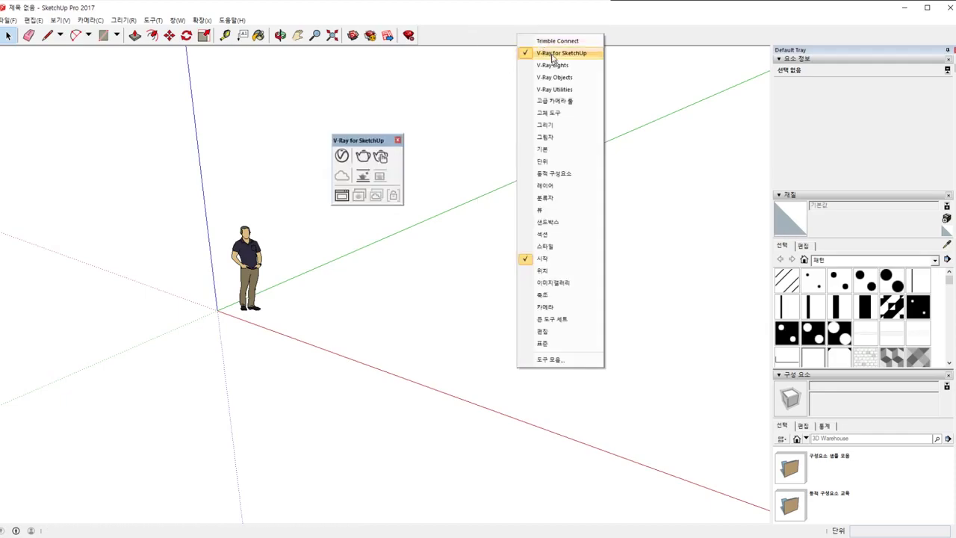
{"action": "left_click", "coordinate": [545, 64]}
{"action": "right_click", "coordinate": [563, 39]}
{"action": "left_click", "coordinate": [605, 79]}
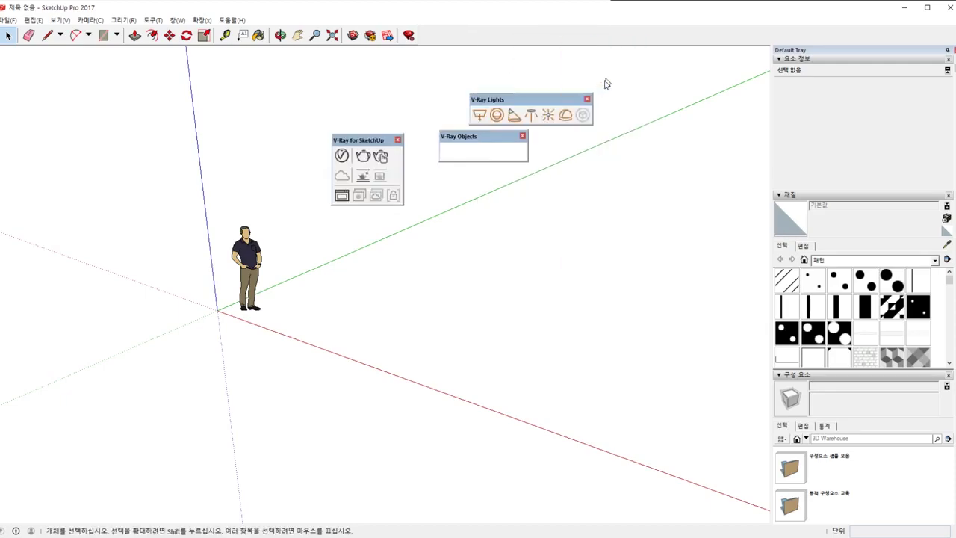
{"action": "right_click", "coordinate": [613, 37]}
{"action": "left_click", "coordinate": [644, 91]}
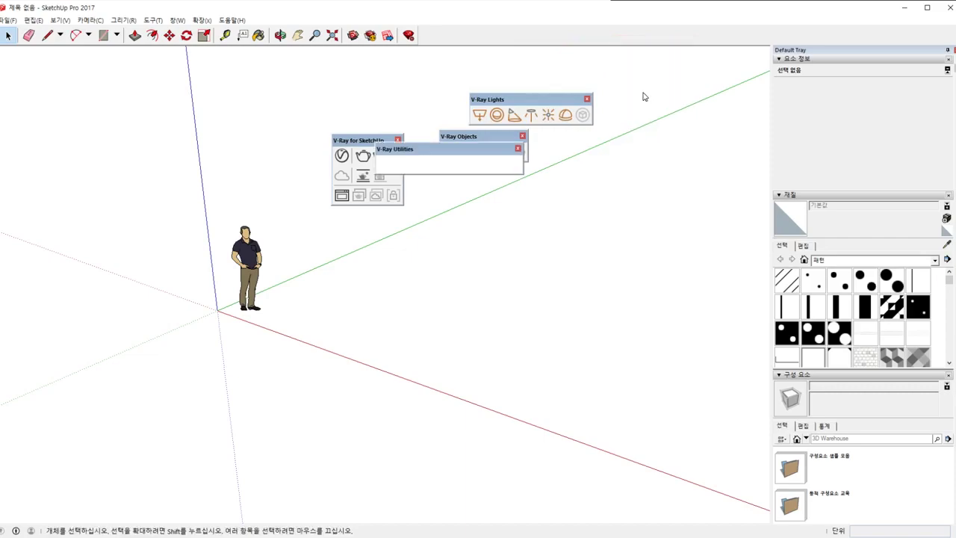
{"action": "right_click", "coordinate": [661, 34]}
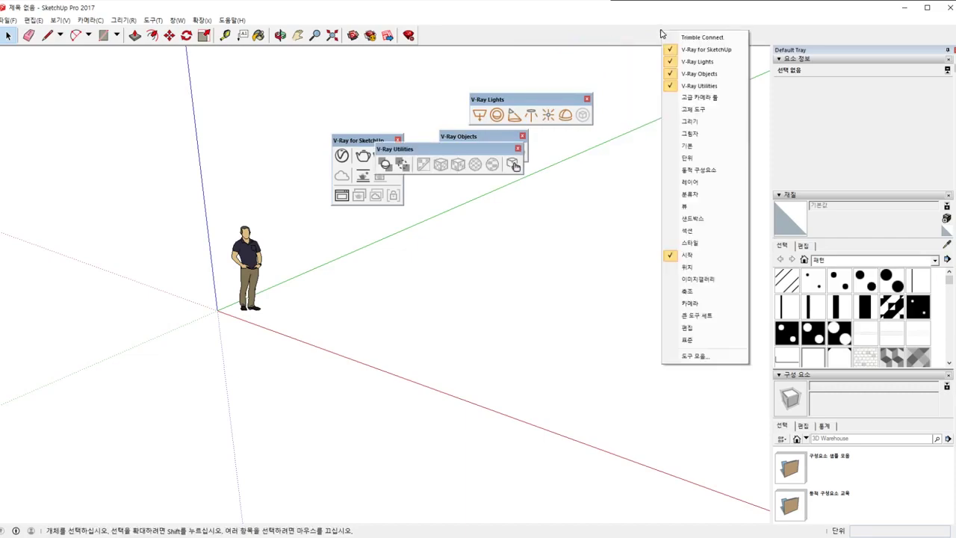
{"action": "left_click", "coordinate": [617, 33]}
Spread out the floating V-Ray toolbars and dock V-Ray for SketchUp and V-Ray Lights beside the standard tools
{"action": "left_click_drag", "start_coordinate": [466, 154], "coordinate": [494, 246]}
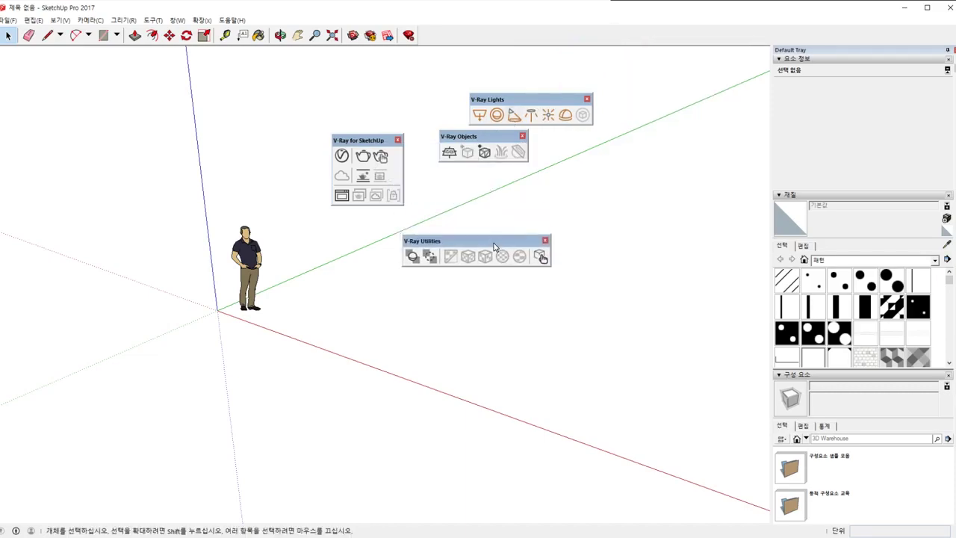
{"action": "left_click_drag", "start_coordinate": [478, 136], "coordinate": [475, 168]}
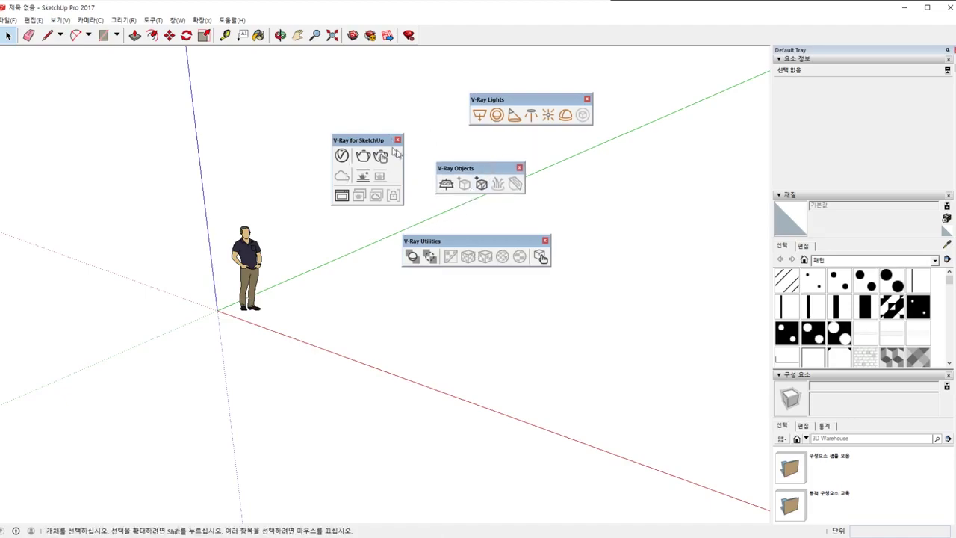
{"action": "mouse_move", "coordinate": [366, 140]}
{"action": "left_mouse_down"}
{"action": "mouse_move", "coordinate": [438, 99]}
{"action": "mouse_move", "coordinate": [439, 35]}
{"action": "left_mouse_up"}
{"action": "left_click_drag", "start_coordinate": [487, 100], "coordinate": [627, 45]}
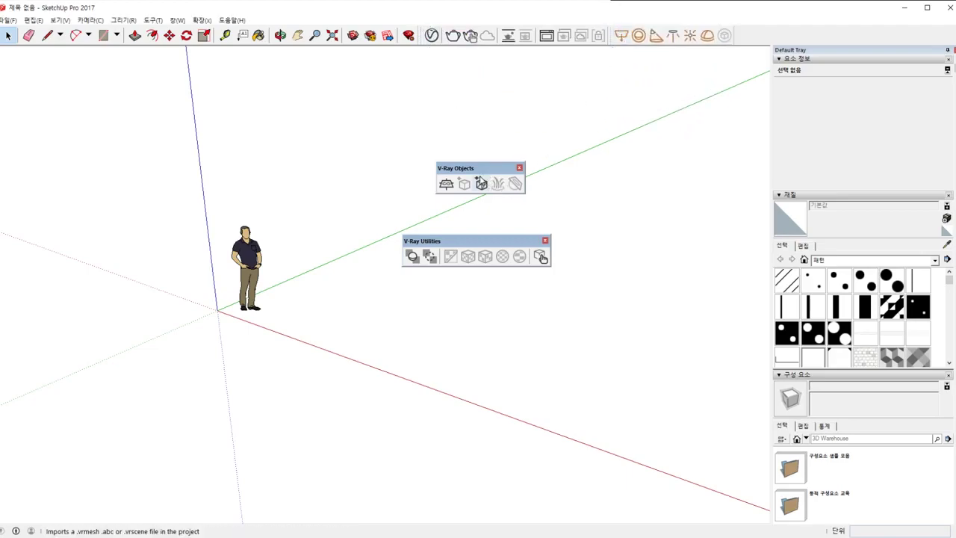
Close the floating V-Ray Objects and V-Ray Utilities toolbars
{"action": "left_click_drag", "start_coordinate": [479, 168], "coordinate": [515, 143]}
{"action": "left_click", "coordinate": [557, 139]}
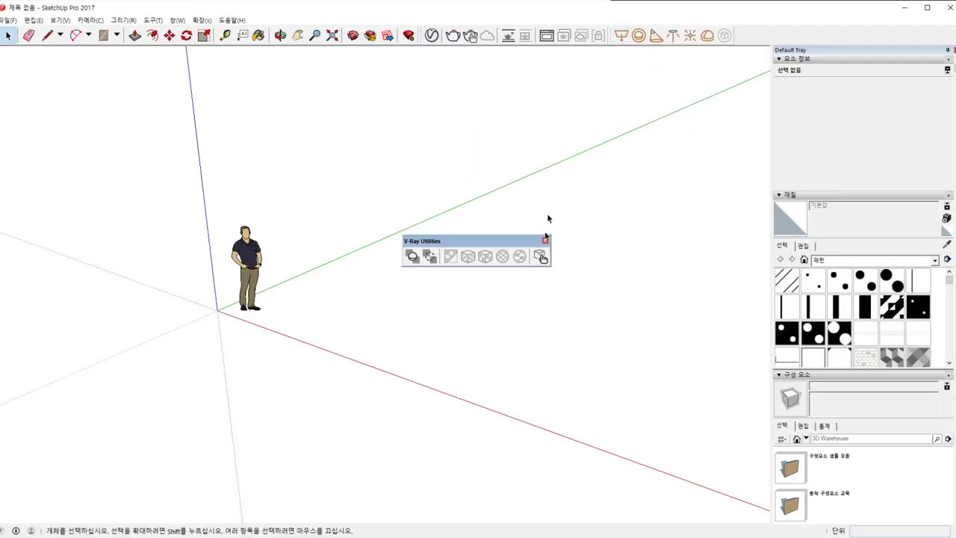
{"action": "left_click", "coordinate": [545, 239]}
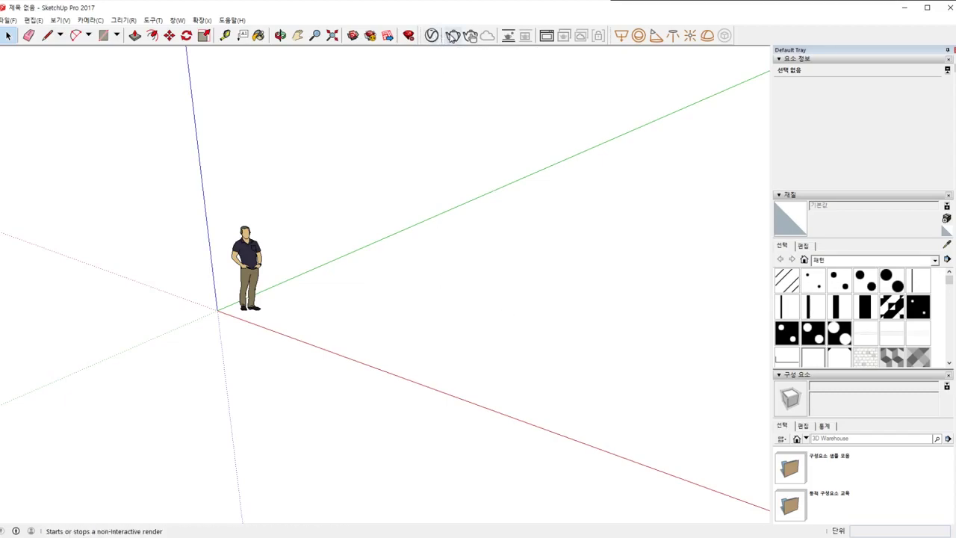
Try to start a non-interactive V-Ray render of the model and dismiss the error messages
{"action": "left_click", "coordinate": [453, 37]}
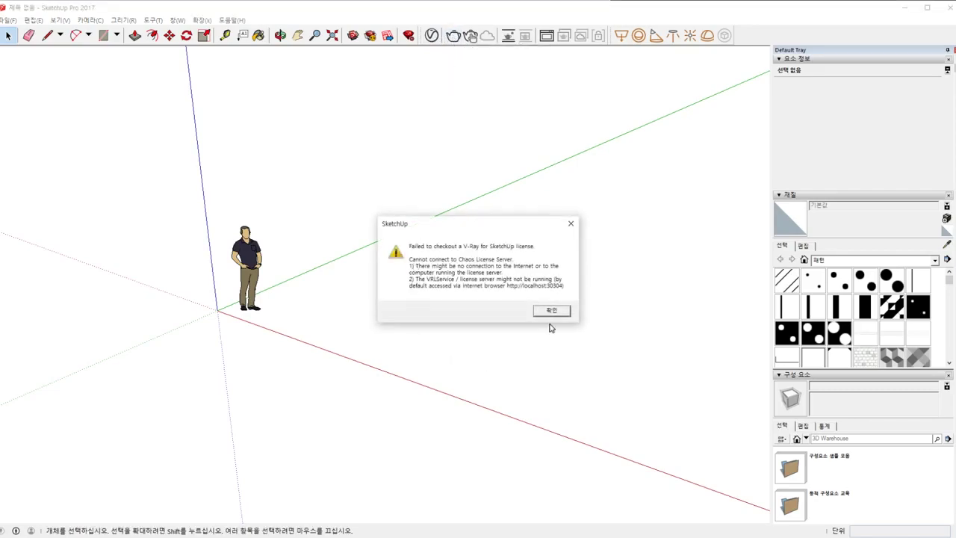
{"action": "left_click", "coordinate": [551, 312]}
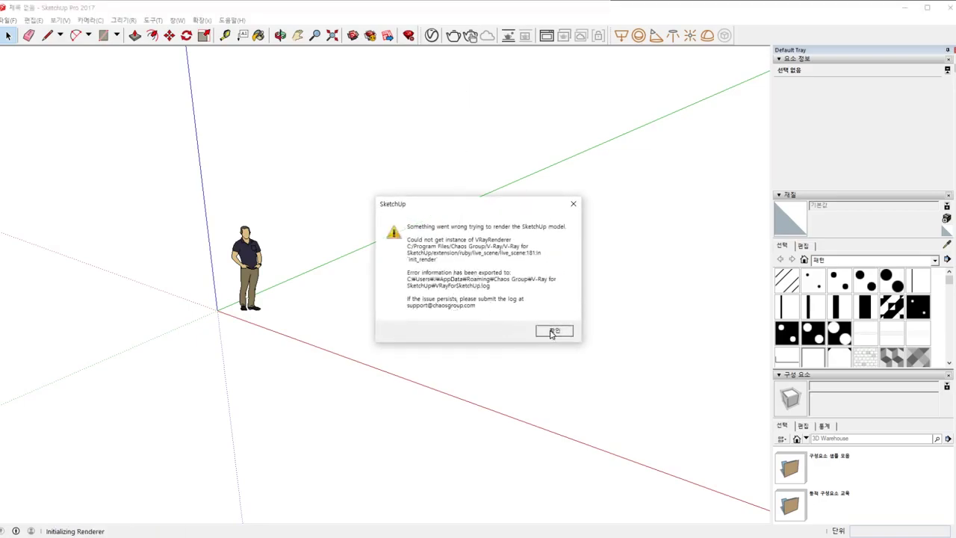
{"action": "left_click", "coordinate": [551, 331]}
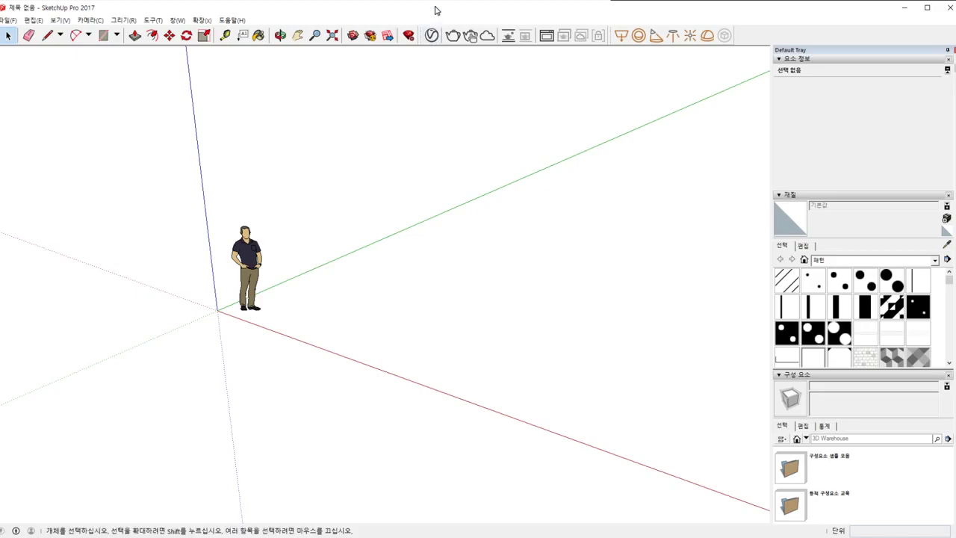
Try rendering the model with V-Ray once more and dismiss the error dialogs
{"action": "left_click", "coordinate": [448, 36]}
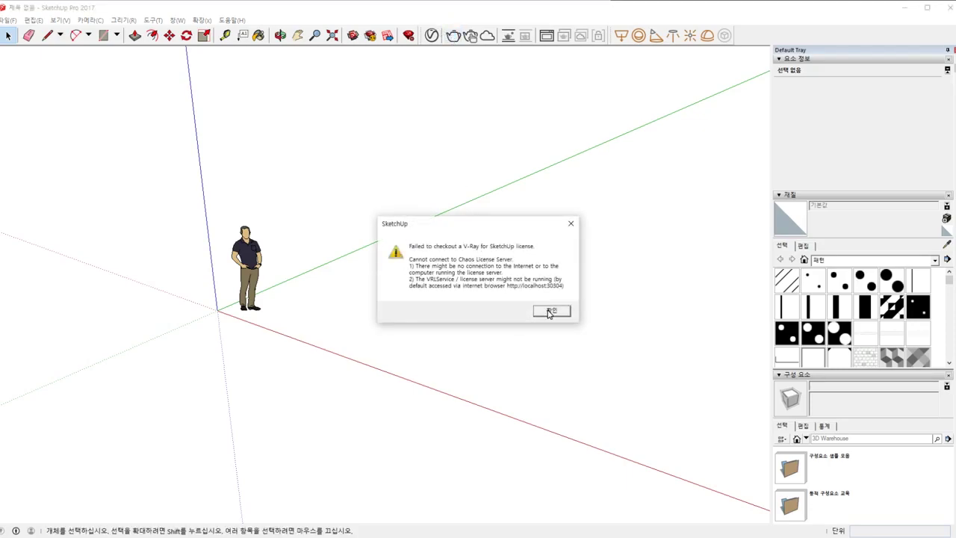
{"action": "left_click", "coordinate": [550, 312]}
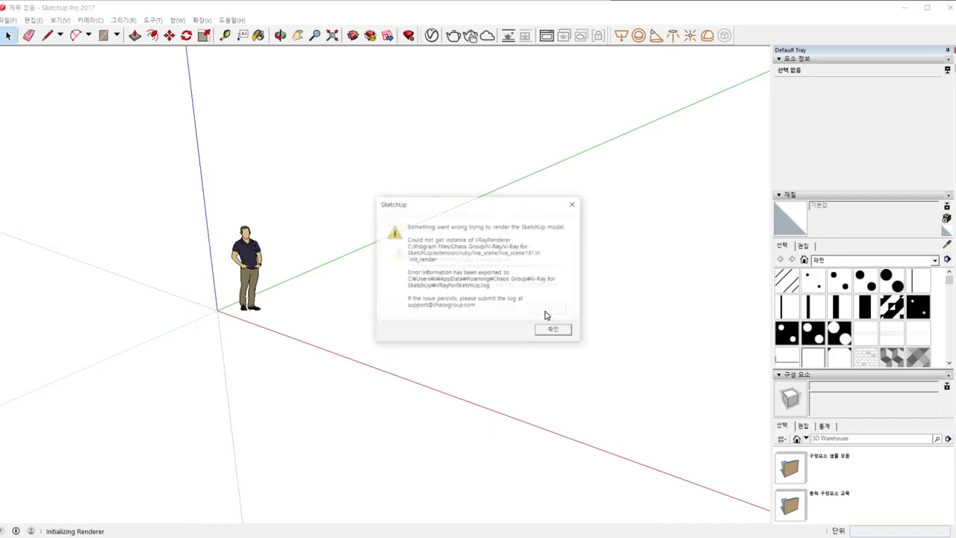
{"action": "left_click", "coordinate": [556, 328]}
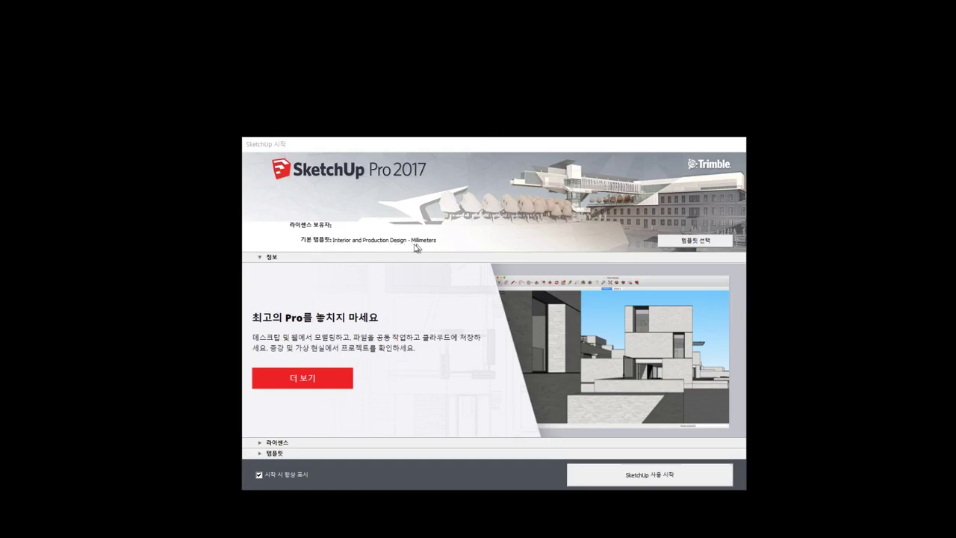
Start a new model from the Interior and Production Design - Millimeters template and reposition its window
{"action": "left_click", "coordinate": [694, 243]}
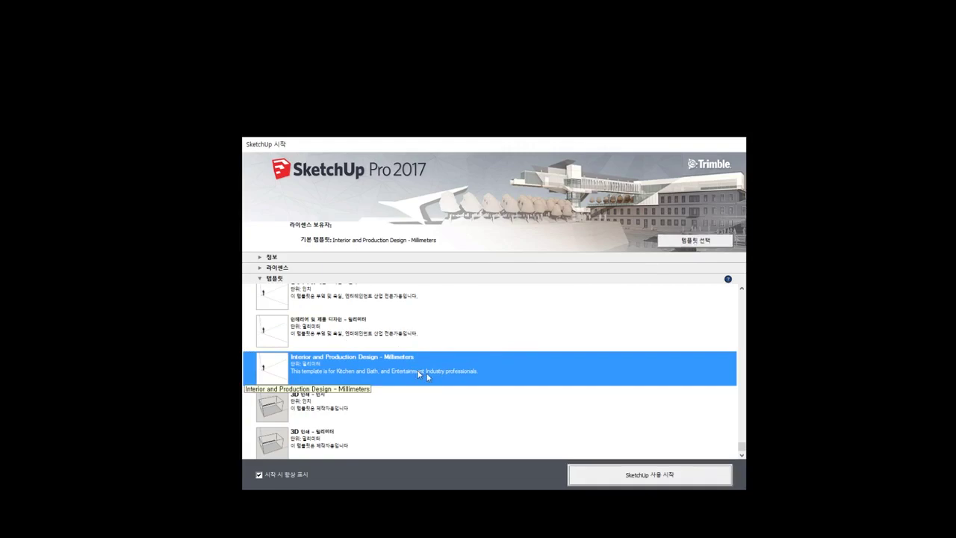
{"action": "left_click", "coordinate": [643, 479]}
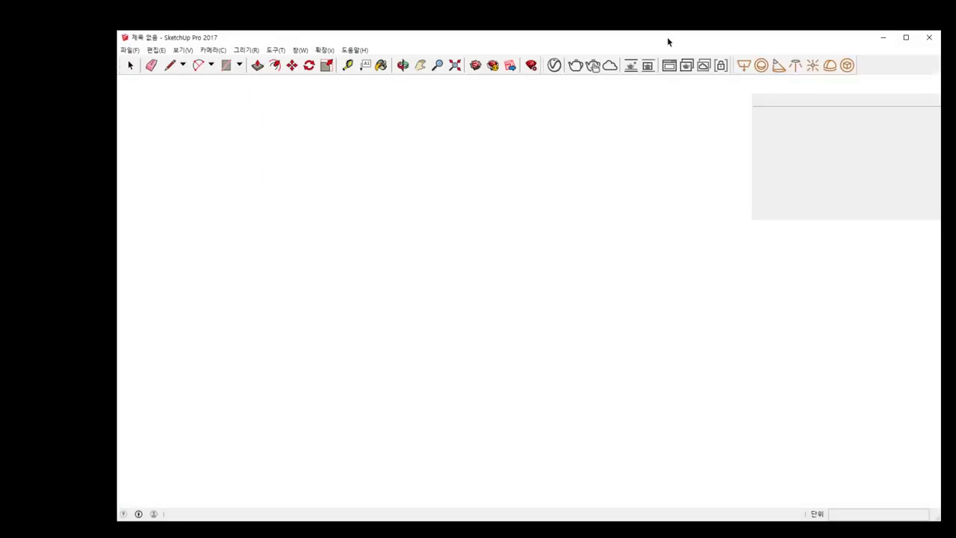
{"action": "left_click_drag", "start_coordinate": [666, 37], "coordinate": [850, 352]}
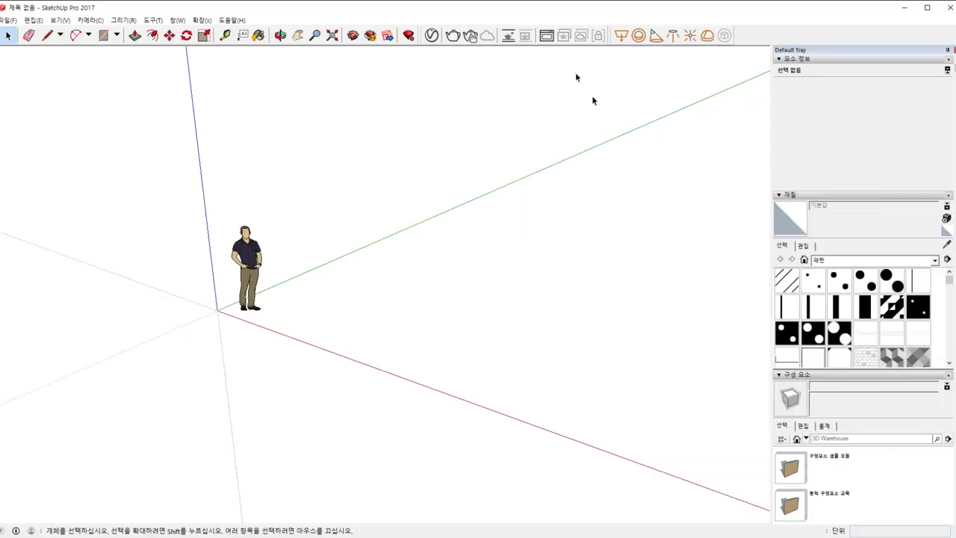
Float the V-Ray for SketchUp and V-Ray Lights toolbars and dock both back beside the standard tools
{"action": "left_click_drag", "start_coordinate": [420, 34], "coordinate": [284, 188]}
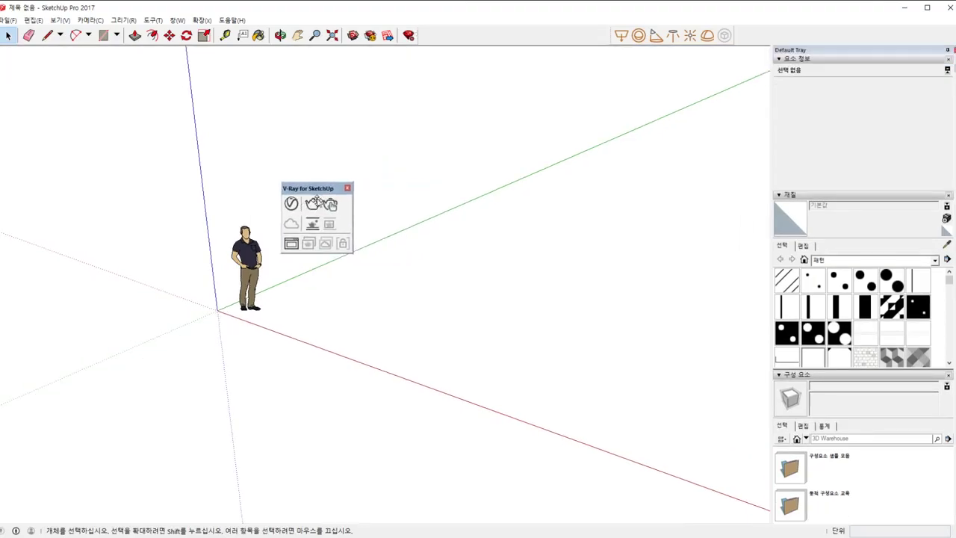
{"action": "left_click_drag", "start_coordinate": [614, 35], "coordinate": [325, 237]}
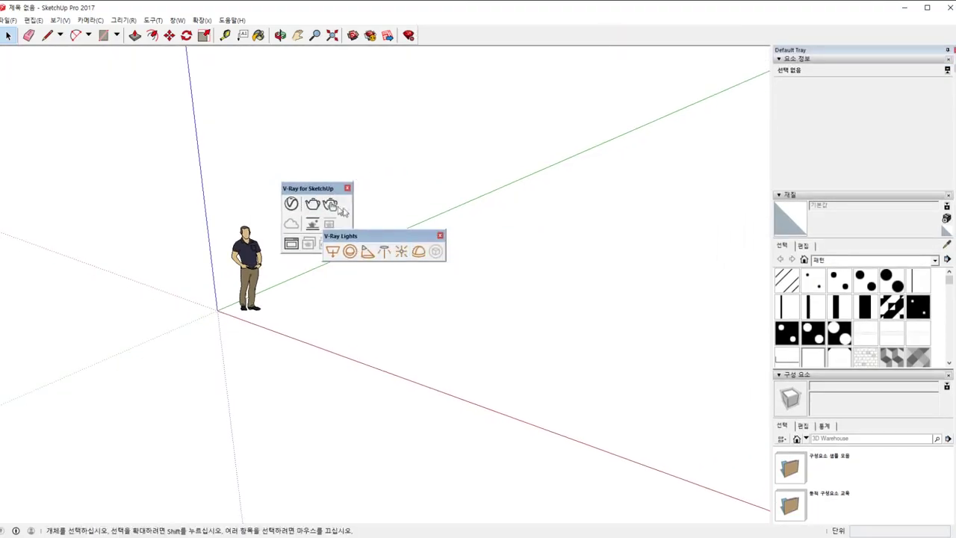
{"action": "left_click_drag", "start_coordinate": [321, 188], "coordinate": [322, 89]}
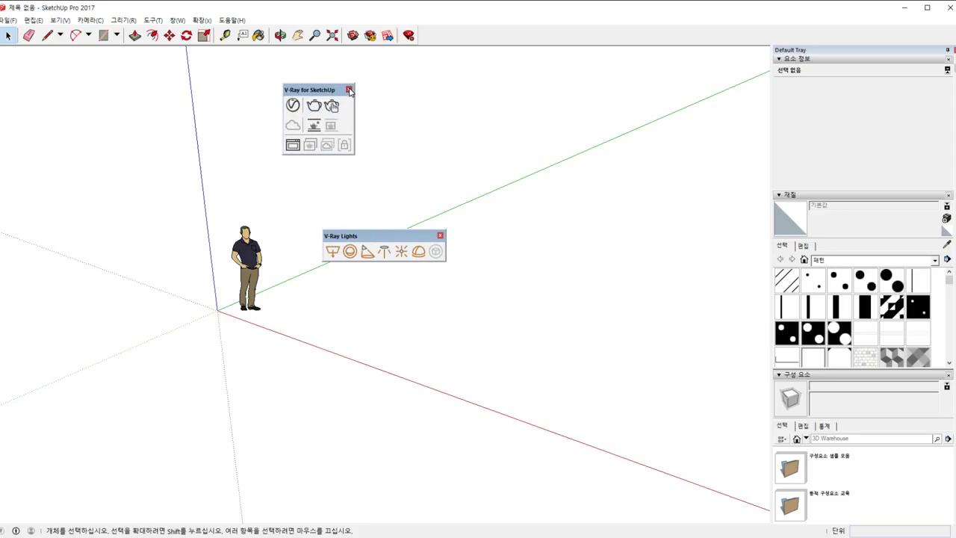
{"action": "mouse_move", "coordinate": [312, 89]}
{"action": "left_mouse_down"}
{"action": "mouse_move", "coordinate": [463, 30]}
{"action": "mouse_move", "coordinate": [435, 31]}
{"action": "left_mouse_up"}
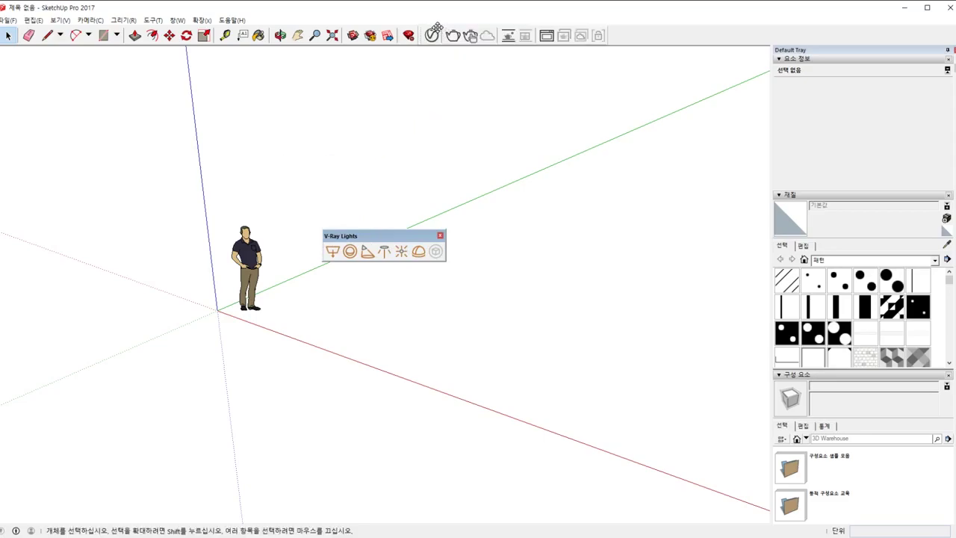
{"action": "left_click_drag", "start_coordinate": [383, 232], "coordinate": [618, 31]}
Undock and close the V-Ray for SketchUp toolbar, and display it again along with V-Ray Objects and V-Ray Utilities
{"action": "left_click_drag", "start_coordinate": [423, 35], "coordinate": [407, 183]}
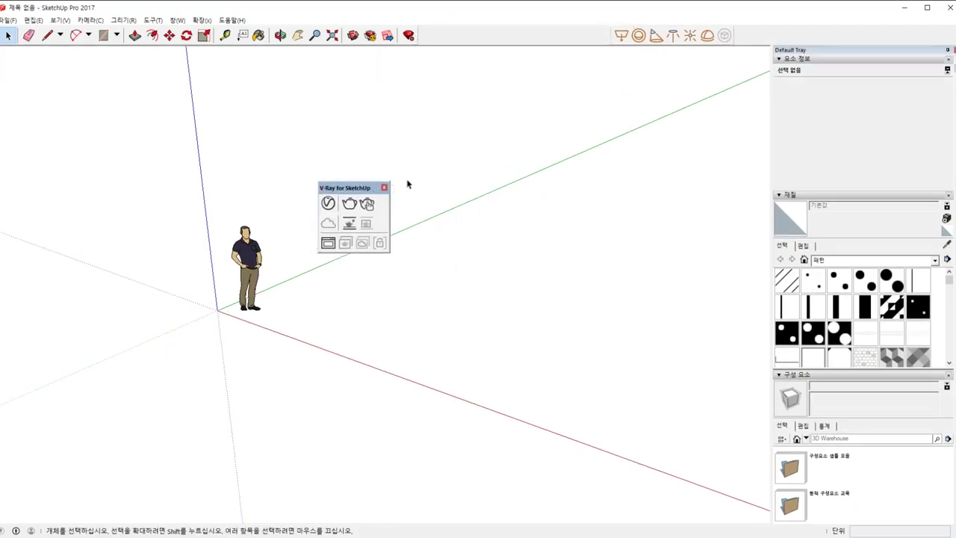
{"action": "left_click", "coordinate": [384, 188]}
{"action": "right_click", "coordinate": [472, 41]}
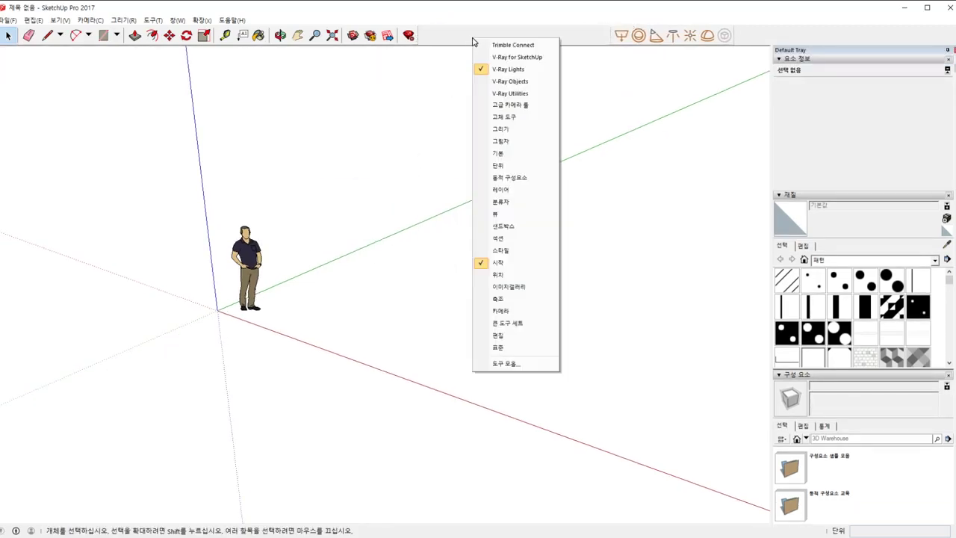
{"action": "left_click", "coordinate": [493, 82]}
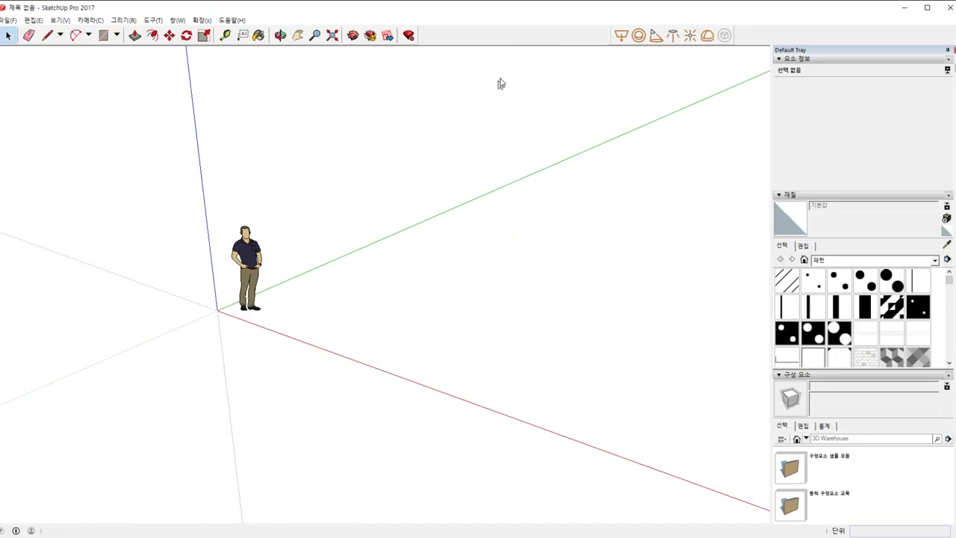
{"action": "right_click", "coordinate": [500, 38]}
{"action": "left_click", "coordinate": [515, 94]}
{"action": "right_click", "coordinate": [525, 36]}
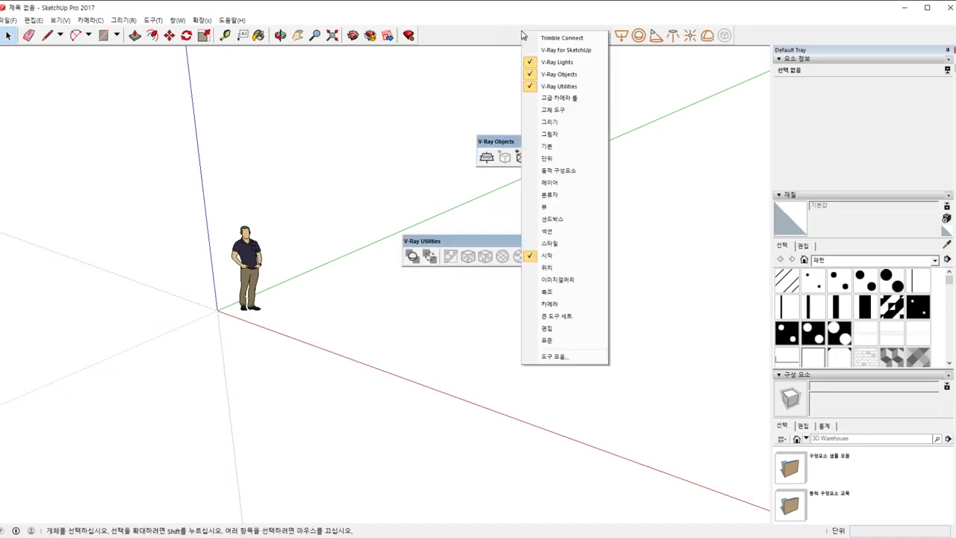
{"action": "left_click", "coordinate": [549, 51]}
Close the V-Ray Utilities and V-Ray Objects toolbars and dock V-Ray for SketchUp beside the standard tools
{"action": "left_click_drag", "start_coordinate": [495, 248], "coordinate": [505, 284]}
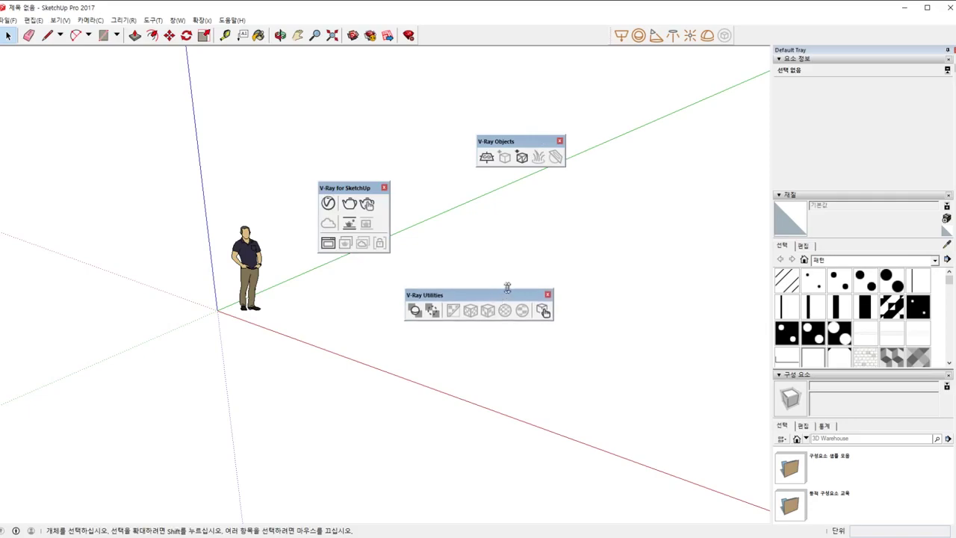
{"action": "left_click", "coordinate": [545, 292]}
{"action": "left_click", "coordinate": [559, 141]}
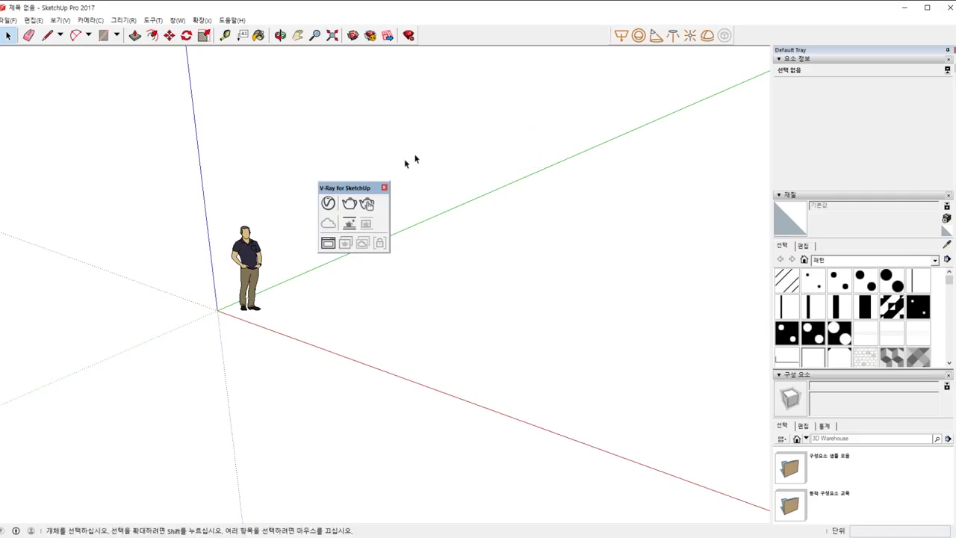
{"action": "mouse_move", "coordinate": [366, 187]}
{"action": "left_mouse_down"}
{"action": "mouse_move", "coordinate": [476, 29]}
{"action": "mouse_move", "coordinate": [451, 24]}
{"action": "left_mouse_up"}
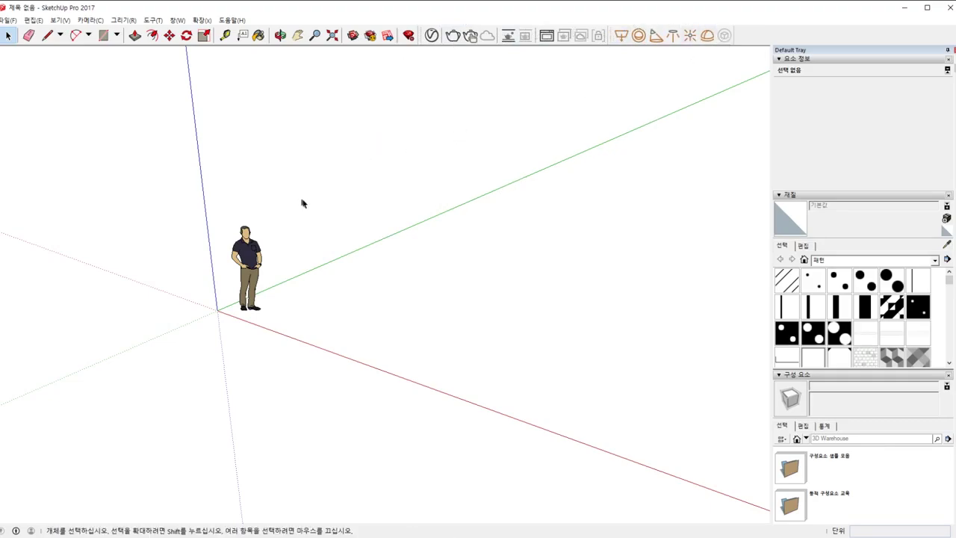
Draw a ground rectangle about 8190 by 5470 mm from the origin and push/pull it up about 1790 mm
{"action": "left_click", "coordinate": [135, 36]}
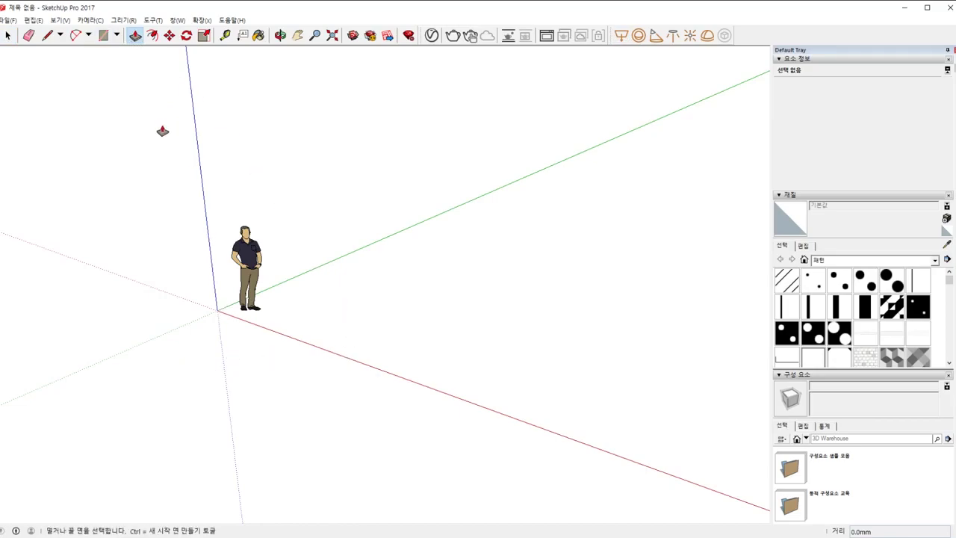
{"action": "key", "text": "r"}
{"action": "left_click", "coordinate": [218, 310]}
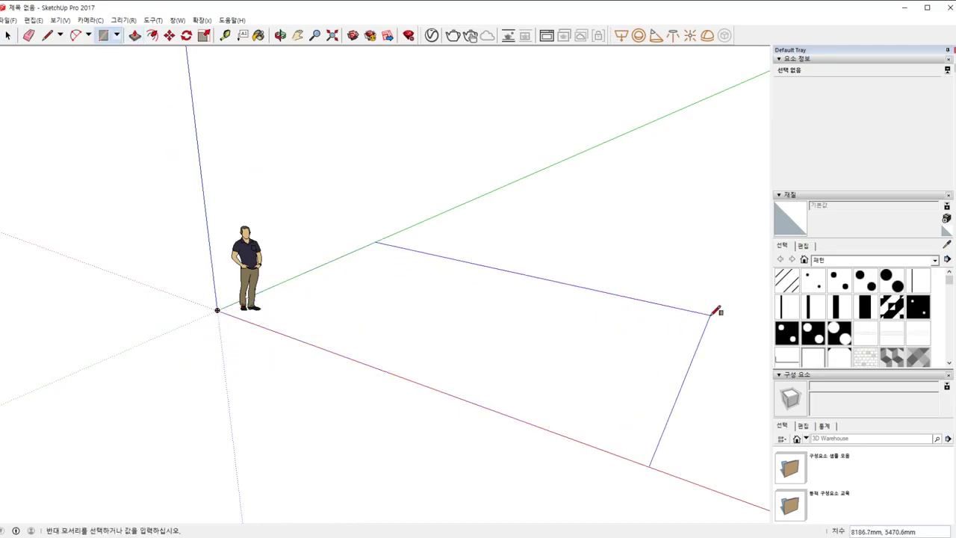
{"action": "left_click", "coordinate": [715, 311]}
{"action": "key", "text": "p"}
{"action": "left_click", "coordinate": [540, 337]}
{"action": "left_click", "coordinate": [566, 252]}
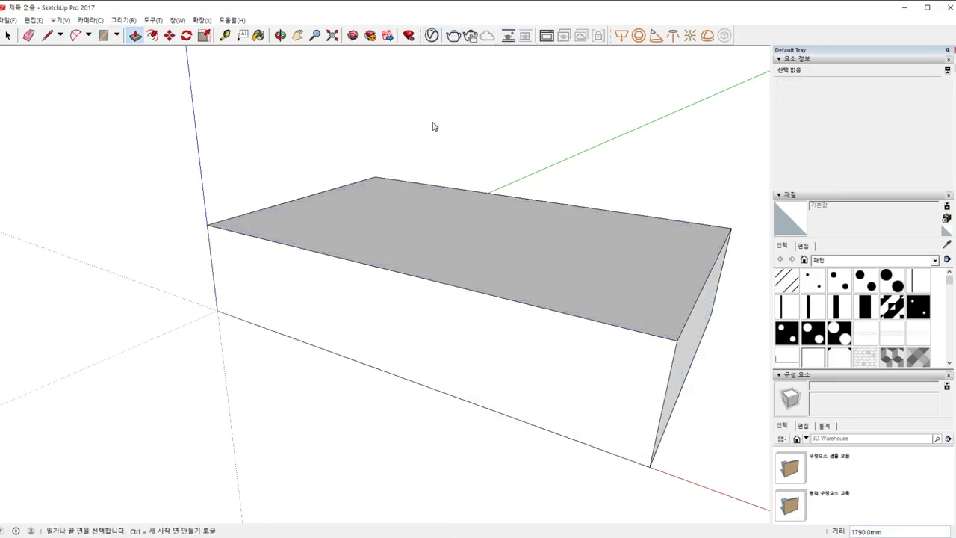
Render the box with V-Ray and render it again from a lower view showing its end face
{"action": "left_click", "coordinate": [469, 35]}
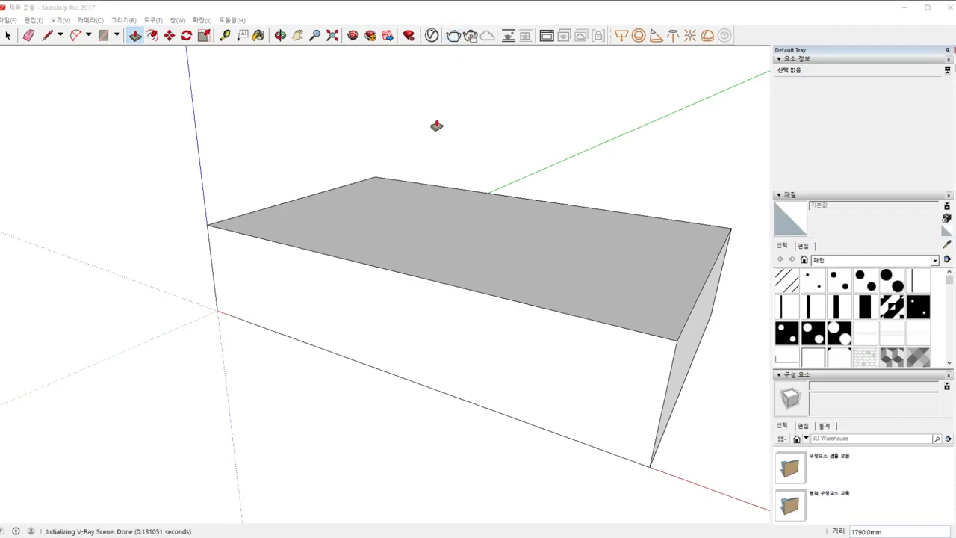
{"action": "left_click", "coordinate": [453, 35]}
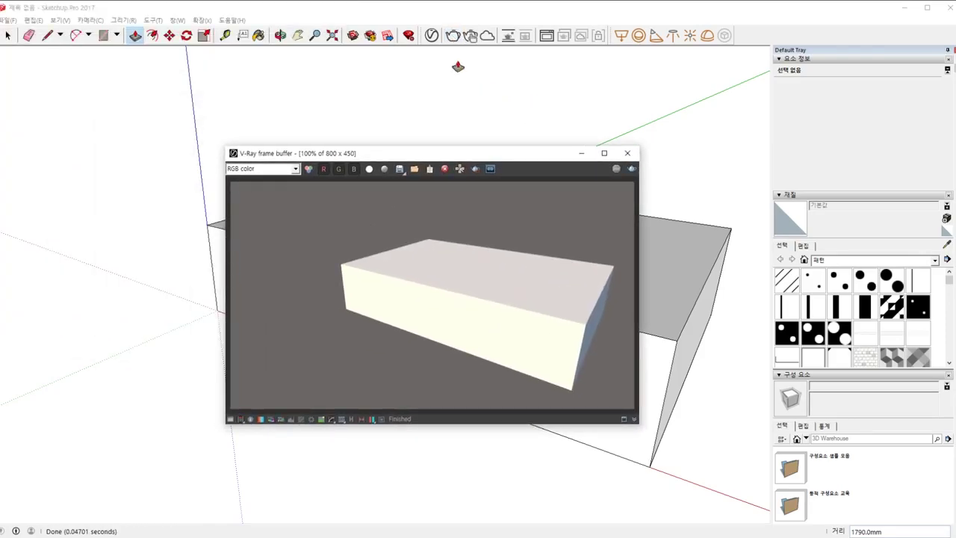
{"action": "middle_click_drag", "start_coordinate": [679, 310], "coordinate": [556, 239]}
{"action": "left_click", "coordinate": [452, 37]}
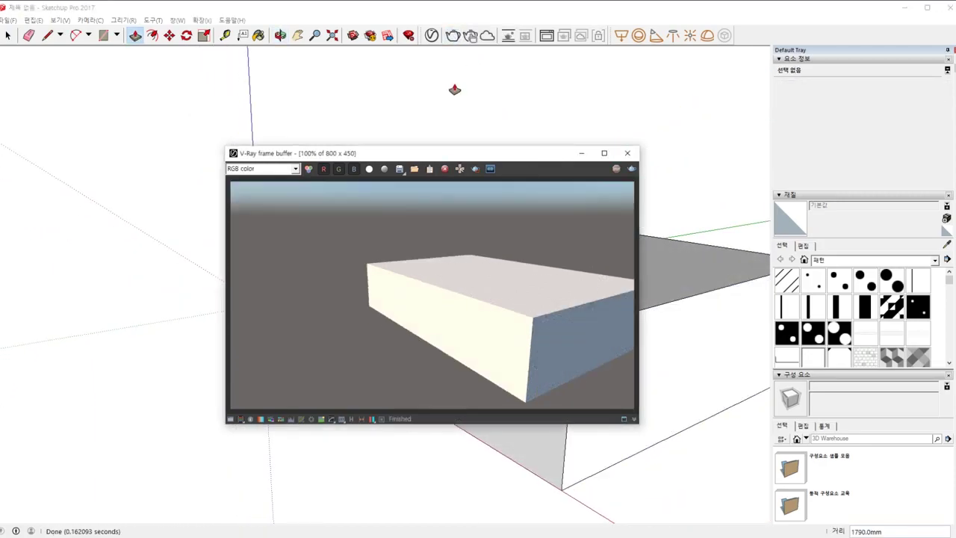
Move the V-Ray frame buffer window aside and render the box from a higher viewing angle
{"action": "middle_click_drag", "start_coordinate": [719, 306], "coordinate": [701, 252]}
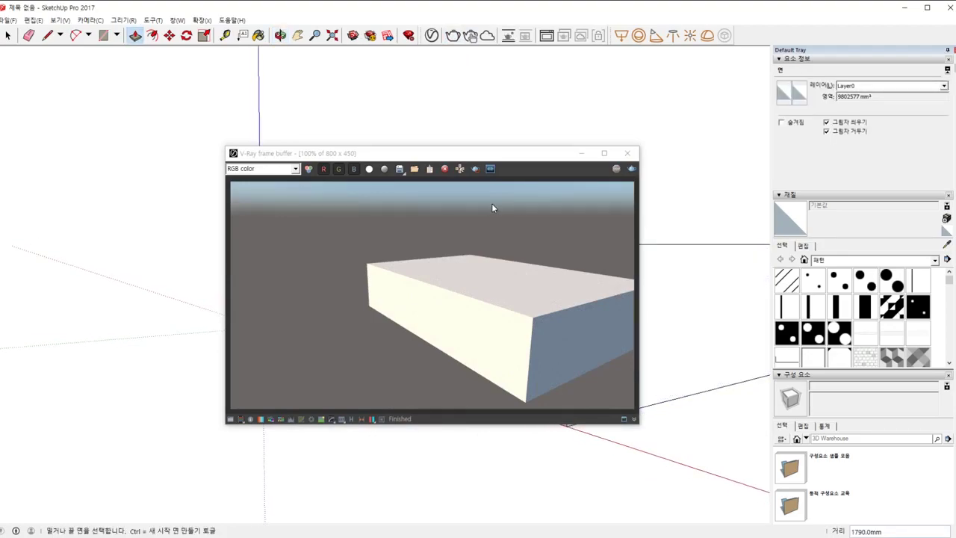
{"action": "left_click_drag", "start_coordinate": [485, 153], "coordinate": [452, 130]}
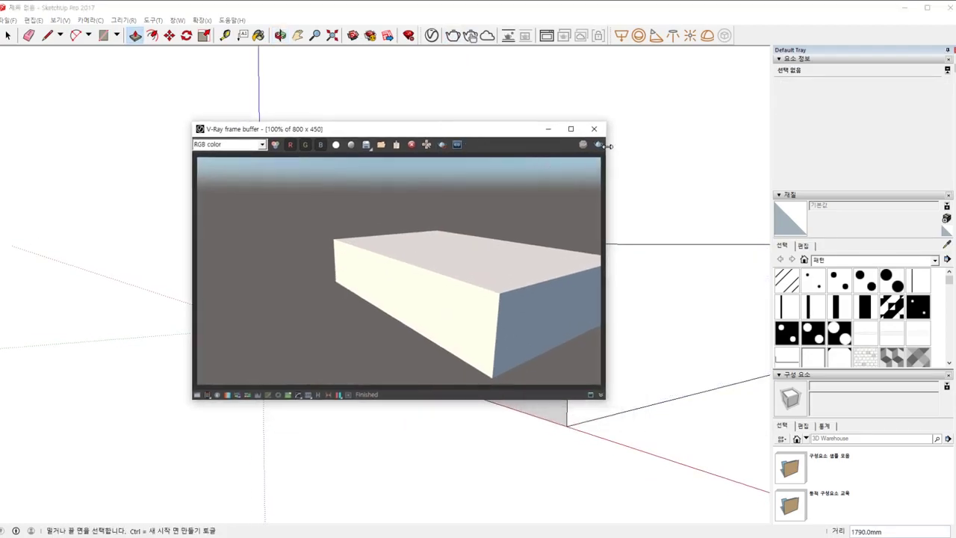
{"action": "mouse_move", "coordinate": [608, 153]}
{"action": "middle_mouse_down"}
{"action": "mouse_move", "coordinate": [737, 321]}
{"action": "mouse_move", "coordinate": [628, 145]}
{"action": "middle_mouse_up"}
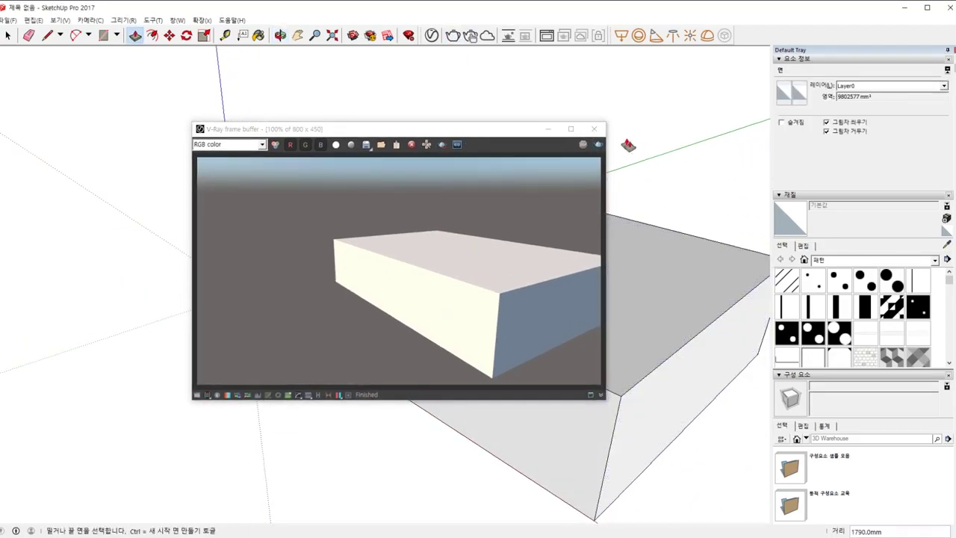
{"action": "left_click", "coordinate": [452, 35]}
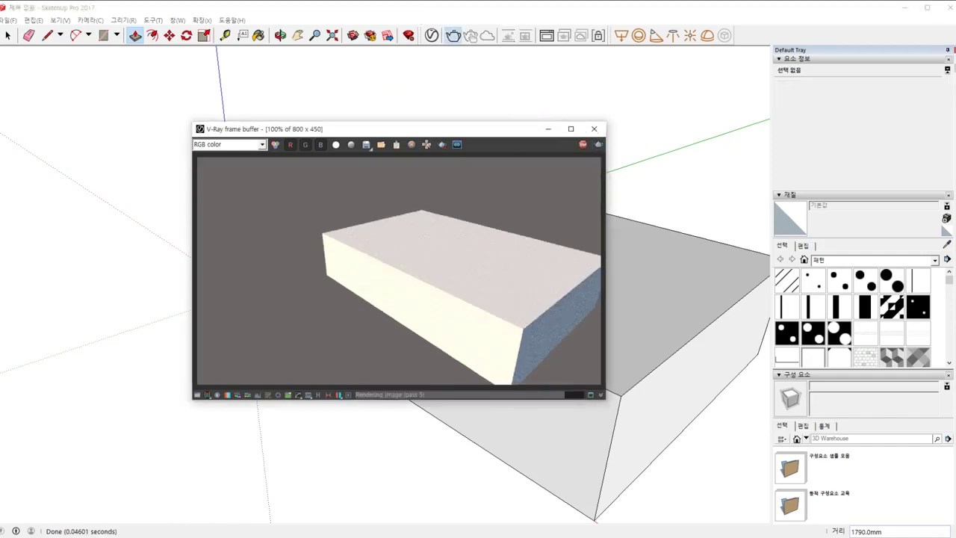
{"action": "left_click", "coordinate": [452, 35]}
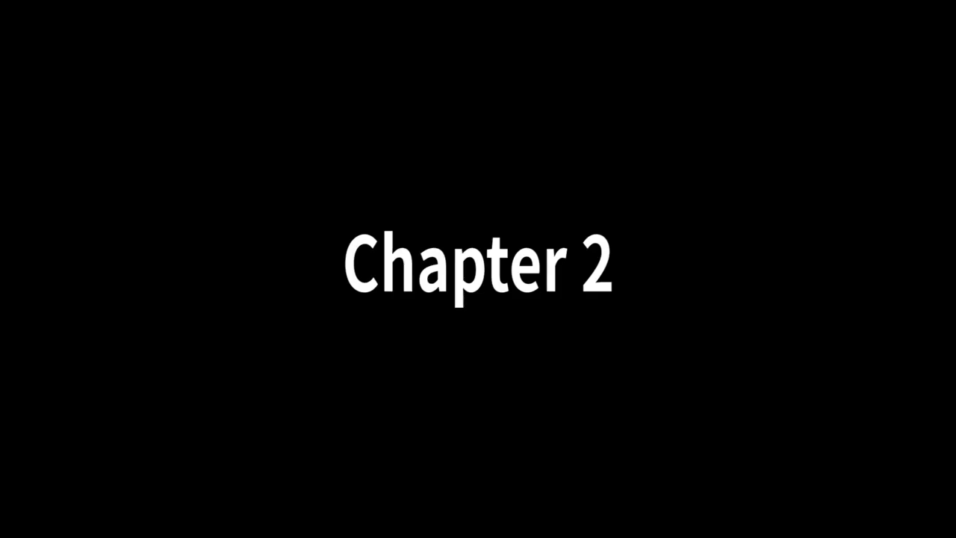